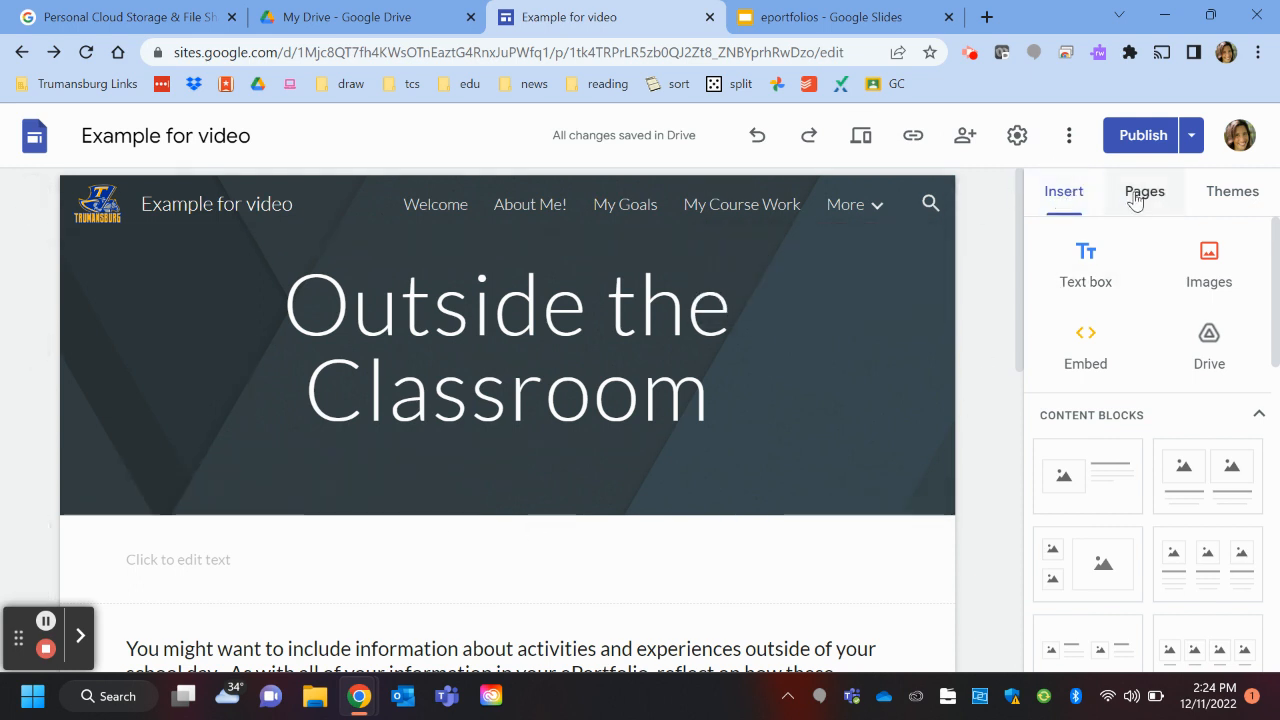
# Step: Preview the Simple theme in pink and teal with the Classic and Heavy font styles
pyautogui.click(1233, 191)
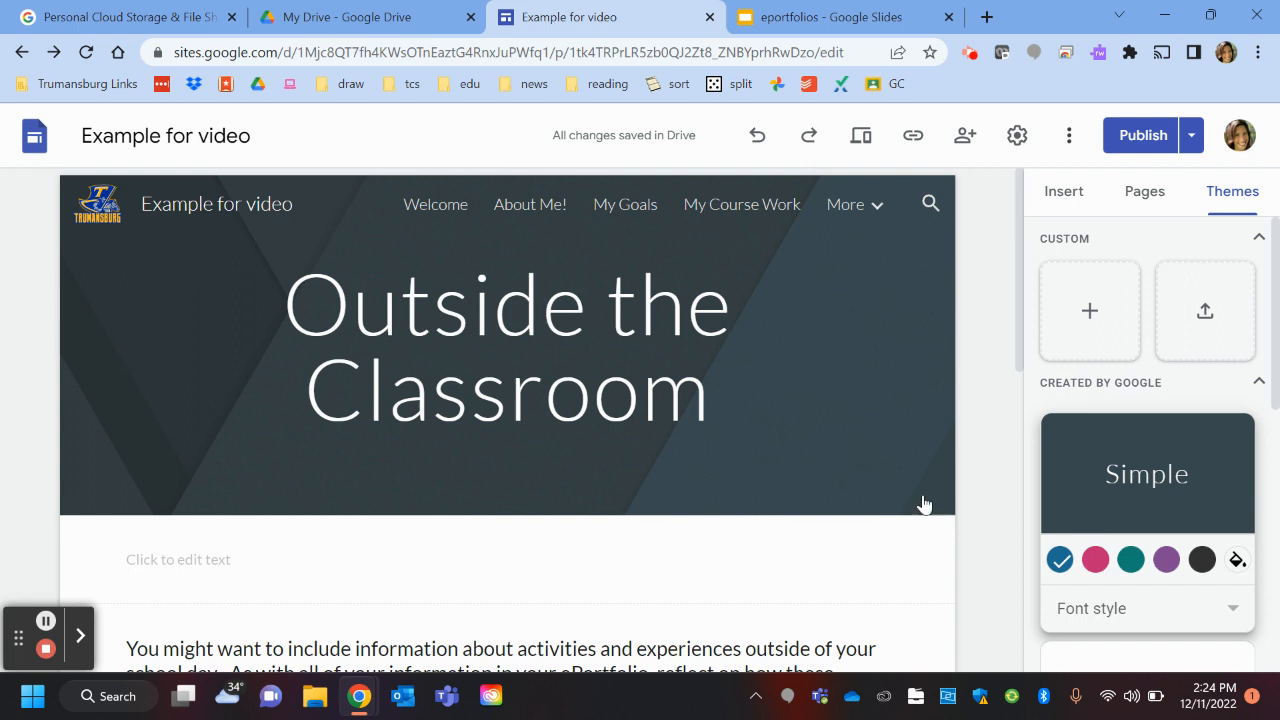
pyautogui.scroll(-2, 1137, 483)
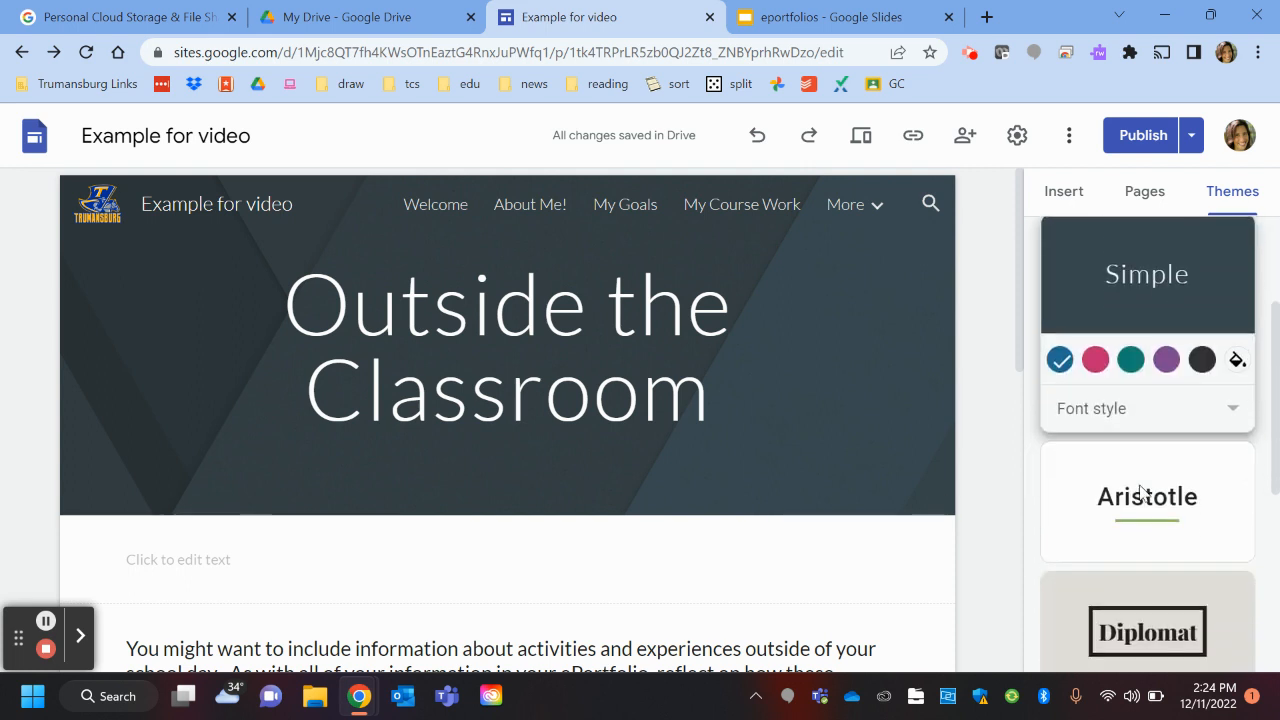
pyautogui.click(1095, 360)
pyautogui.click(1131, 360)
pyautogui.click(1114, 412)
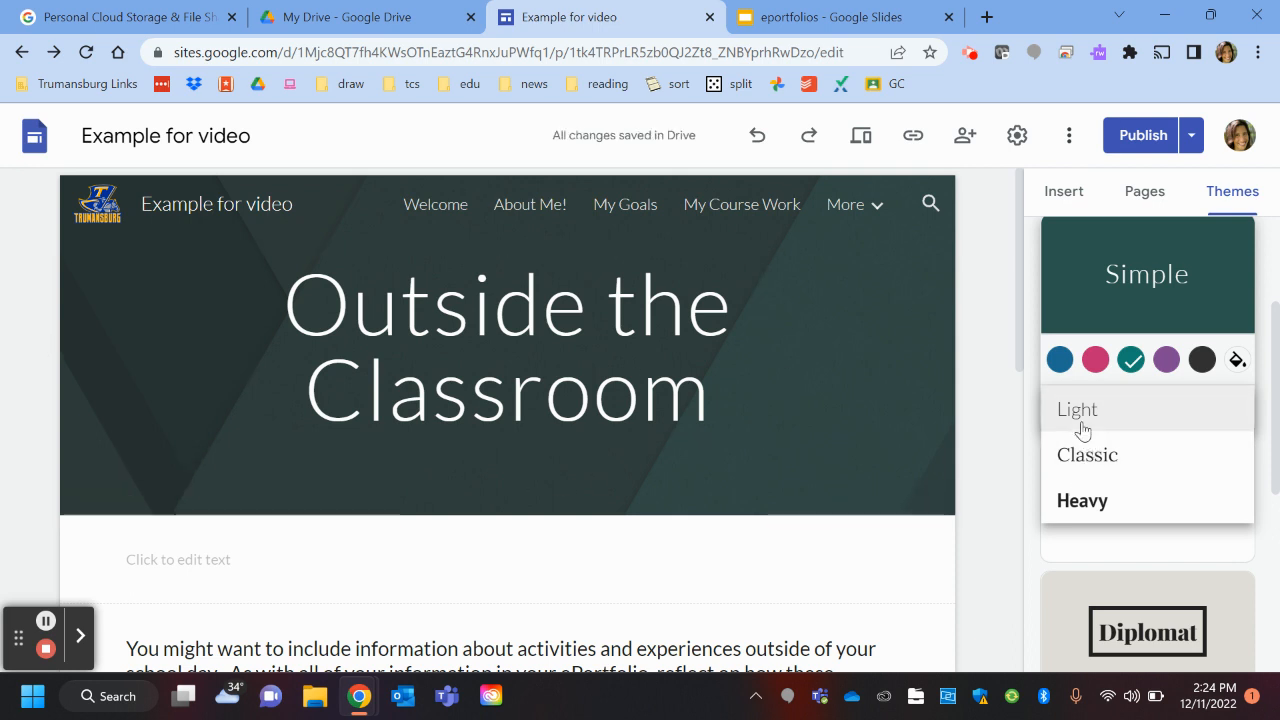
pyautogui.click(1090, 458)
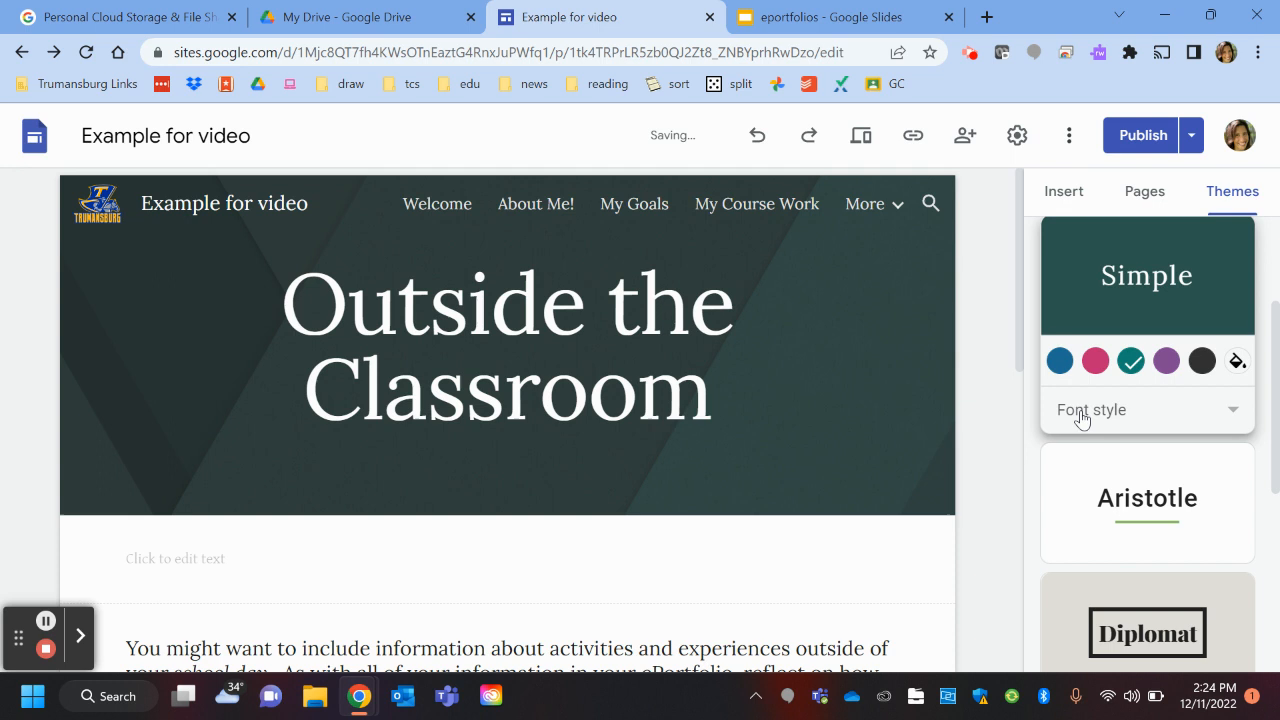
pyautogui.click(1080, 410)
pyautogui.click(1097, 460)
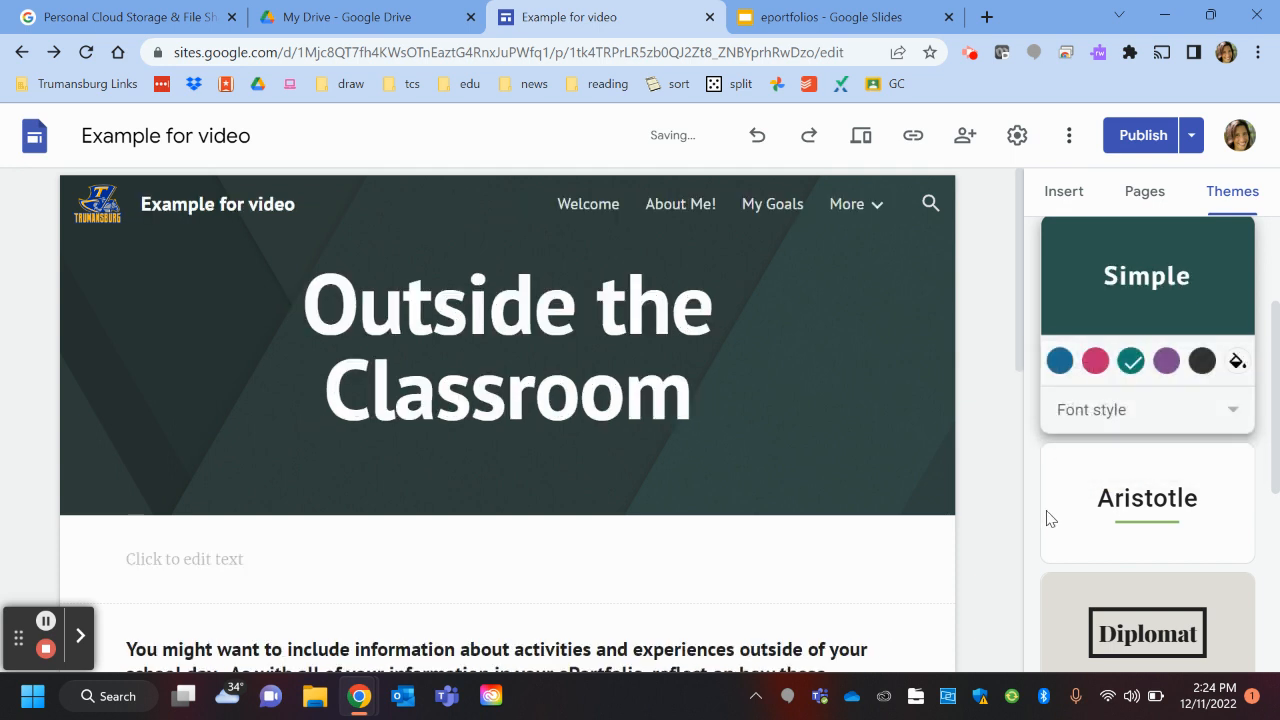
# Step: Apply the Aristotle theme in its lavender colour with the Classic font style
pyautogui.click(1144, 481)
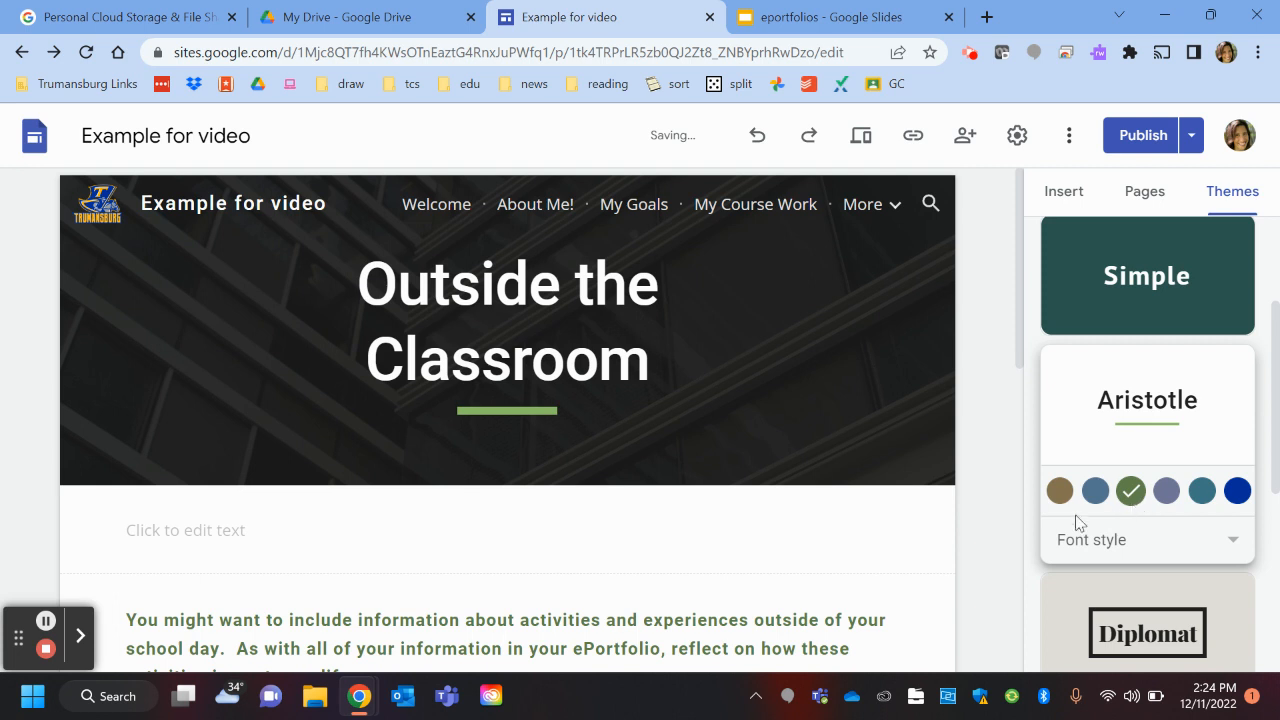
pyautogui.click(1095, 492)
pyautogui.click(1167, 490)
pyautogui.click(1228, 540)
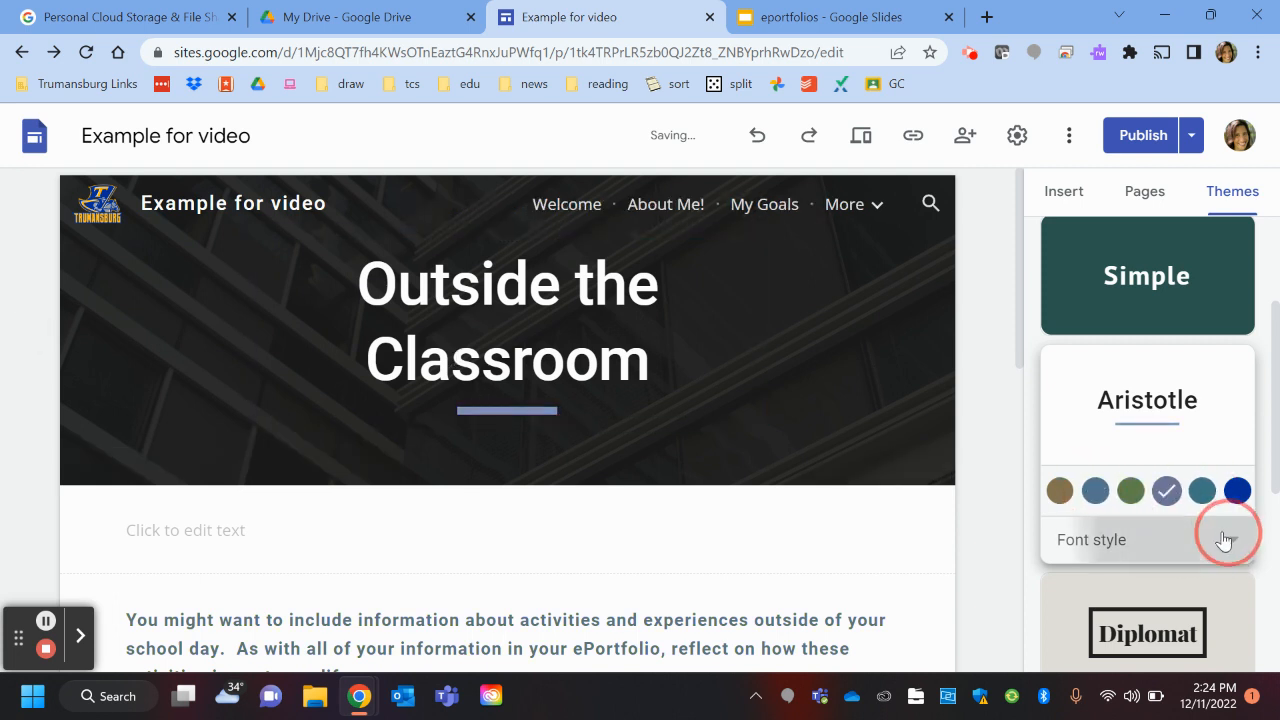
pyautogui.click(1108, 584)
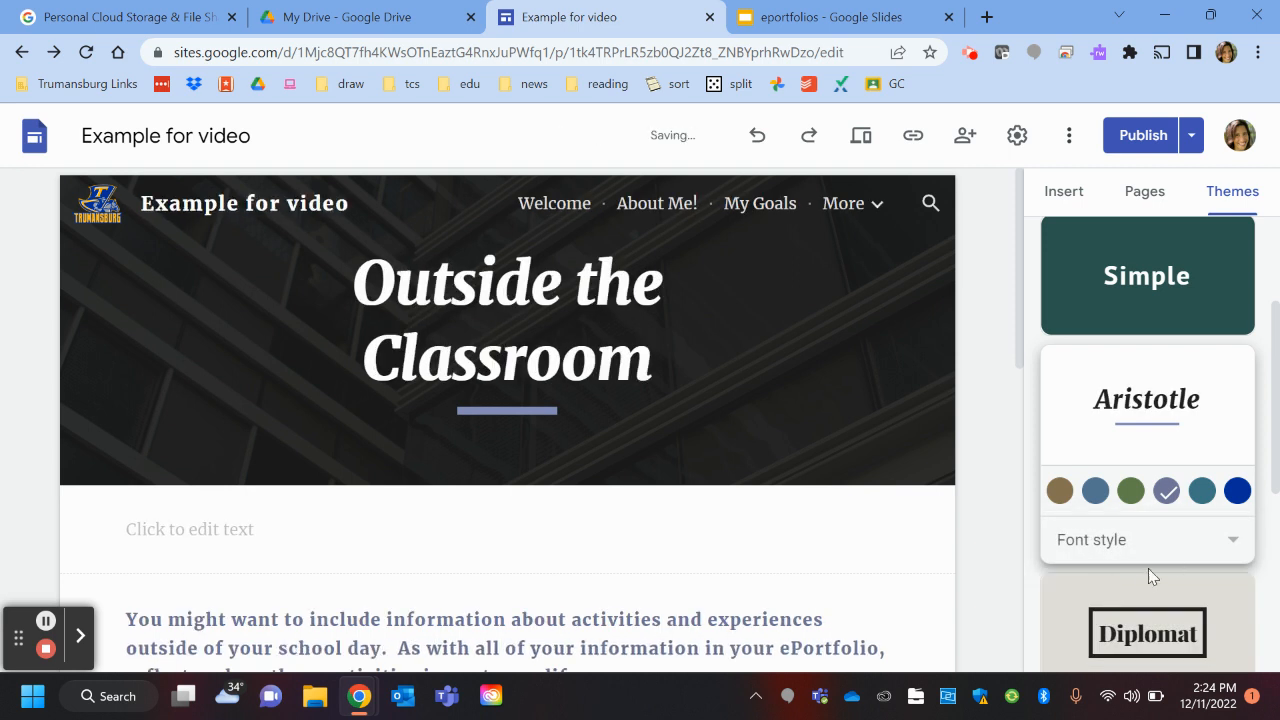
pyautogui.scroll(-4, 1167, 543)
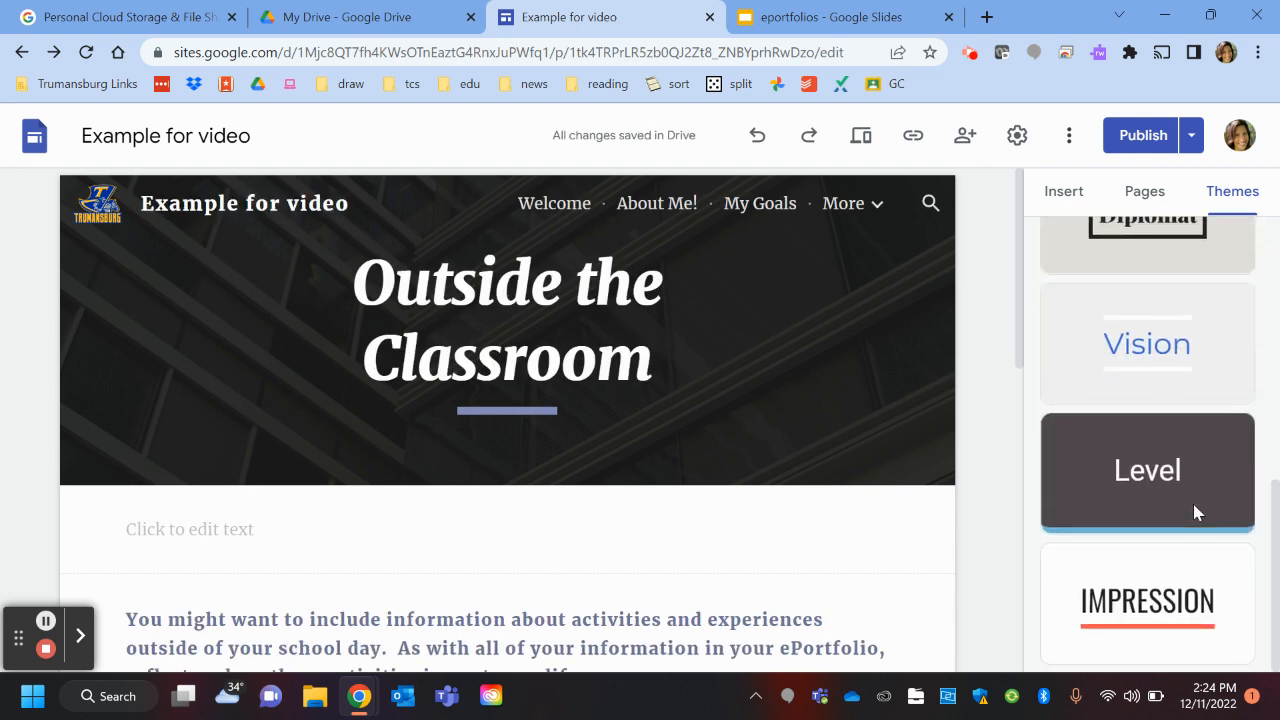
# Step: Apply the Impression theme and open the My Goals page
pyautogui.click(1192, 625)
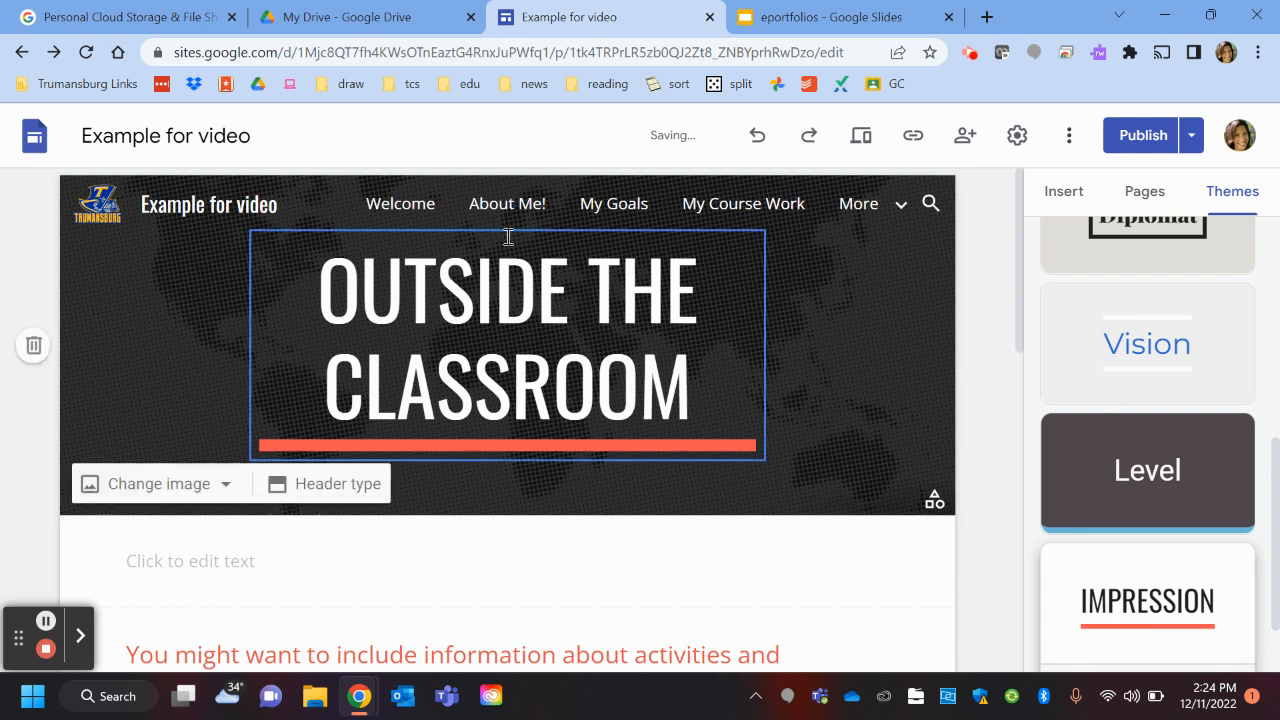
pyautogui.click(515, 208)
pyautogui.click(636, 207)
pyautogui.click(750, 215)
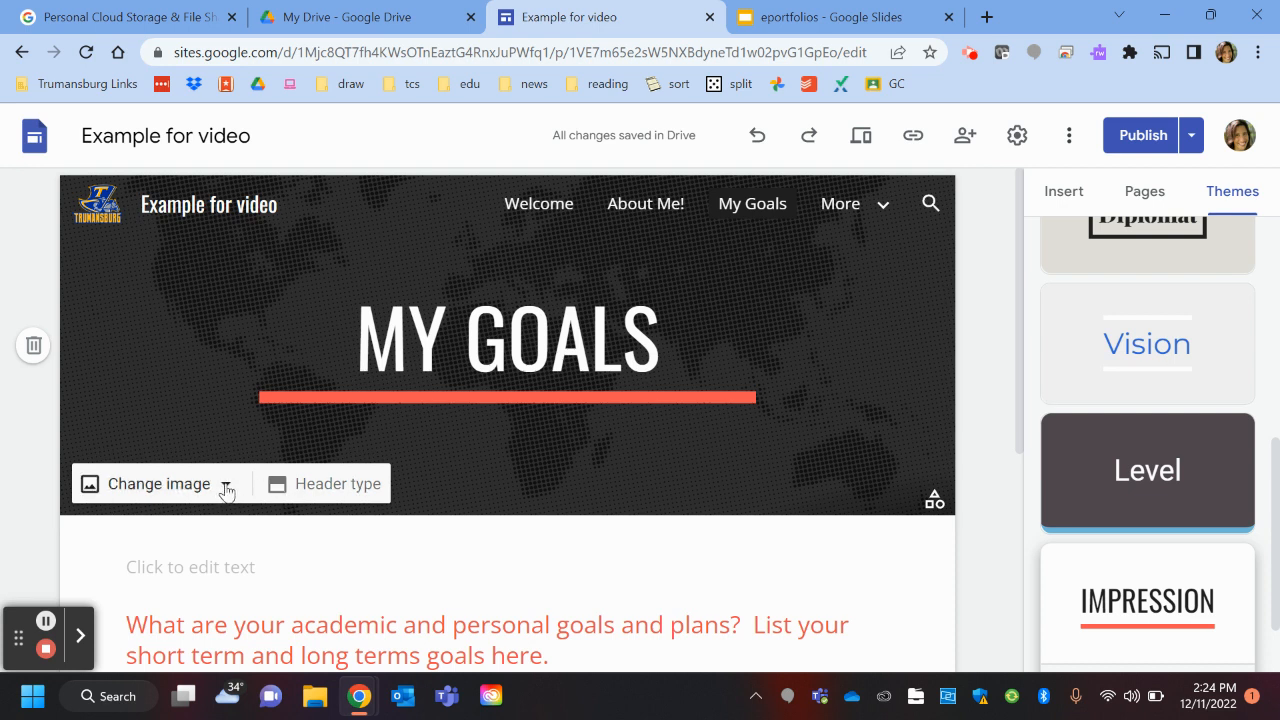
# Step: Try Large banner and Cover headers on My Goals, settle on Title only, then return to Welcome
pyautogui.click(296, 489)
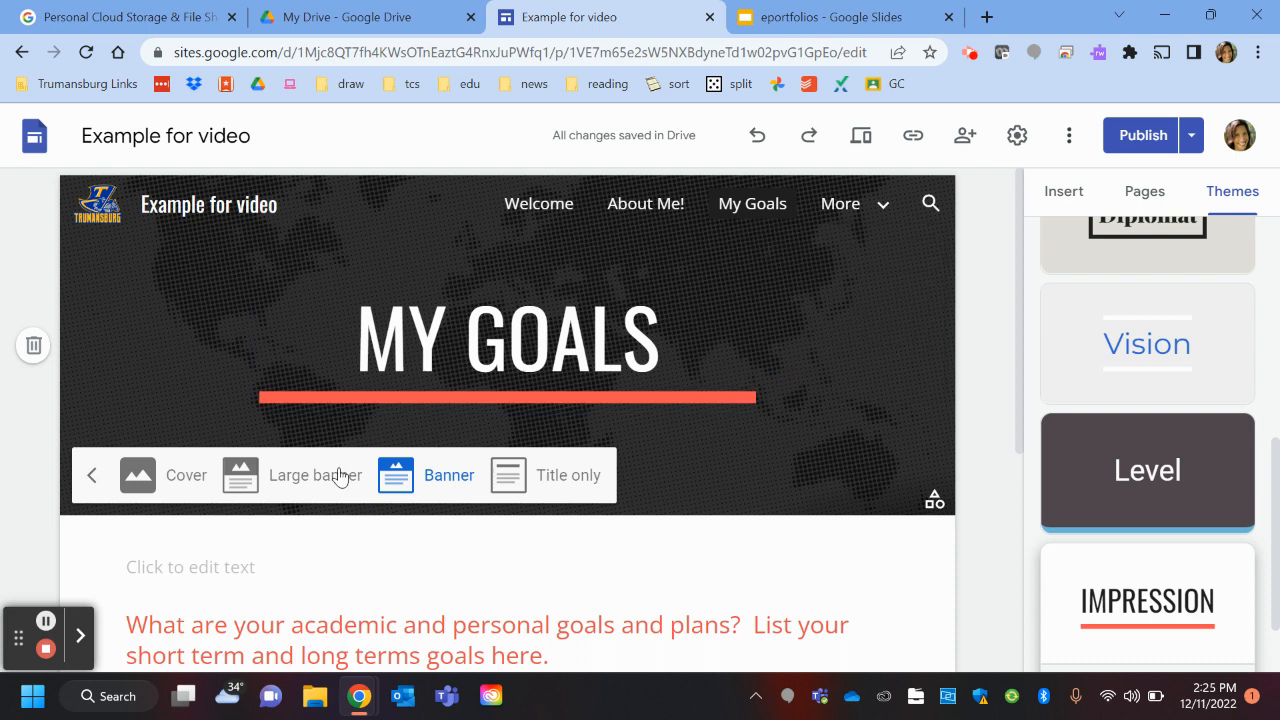
pyautogui.click(280, 487)
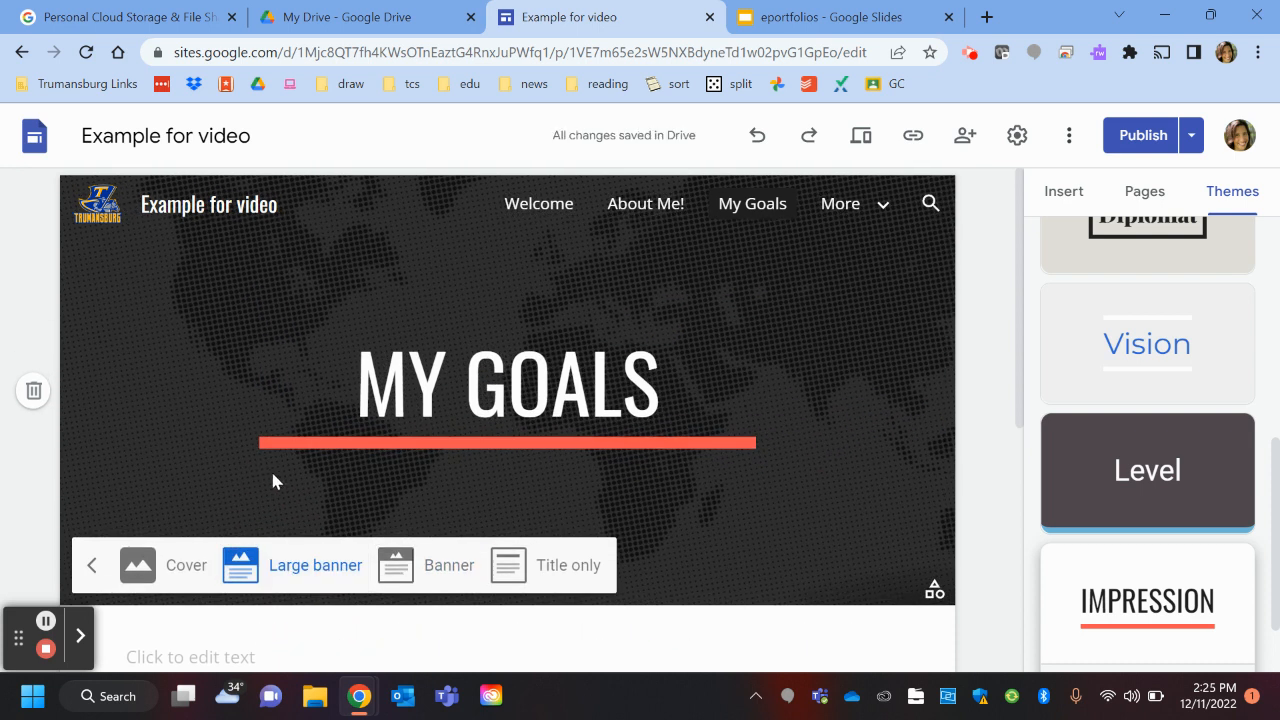
pyautogui.click(137, 565)
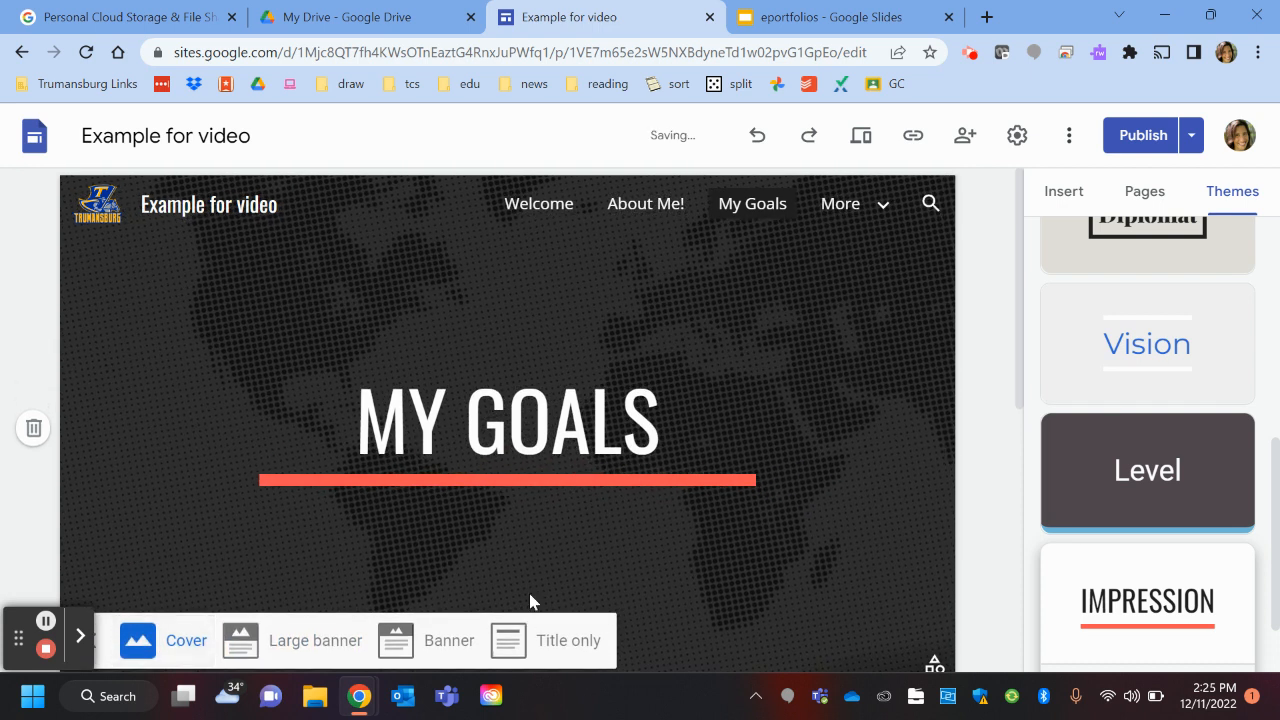
pyautogui.click(533, 648)
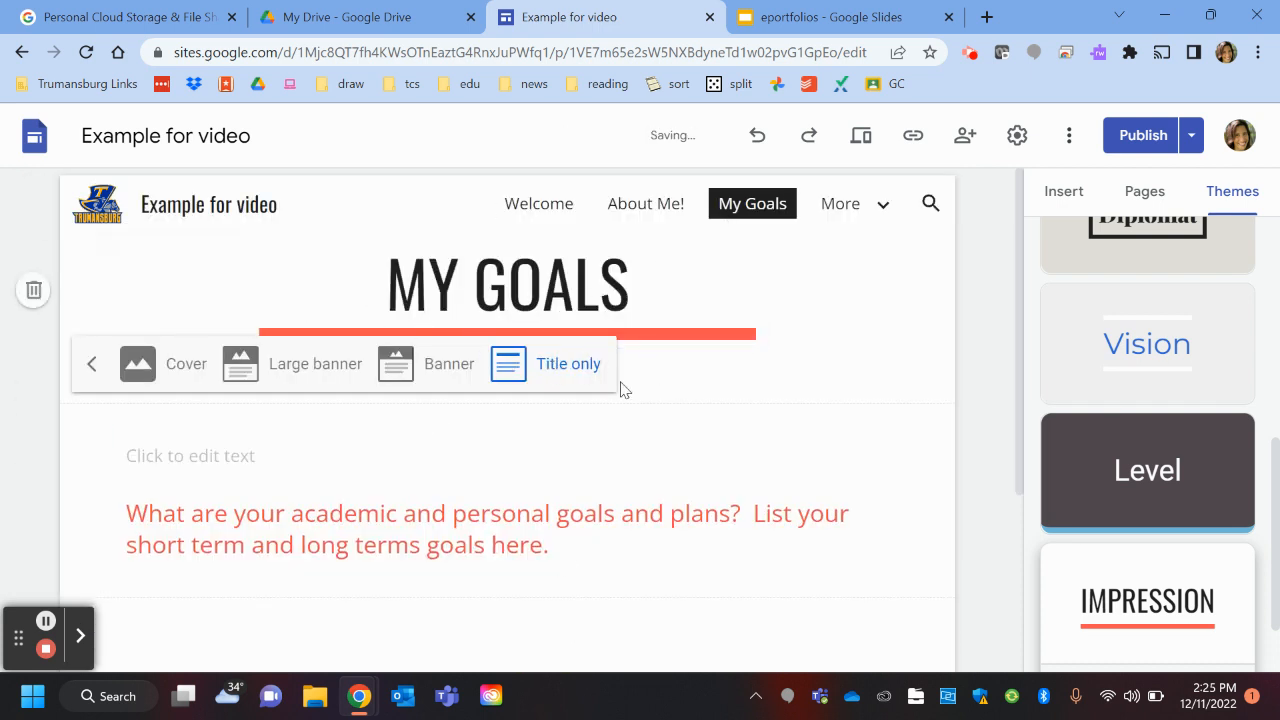
pyautogui.click(545, 210)
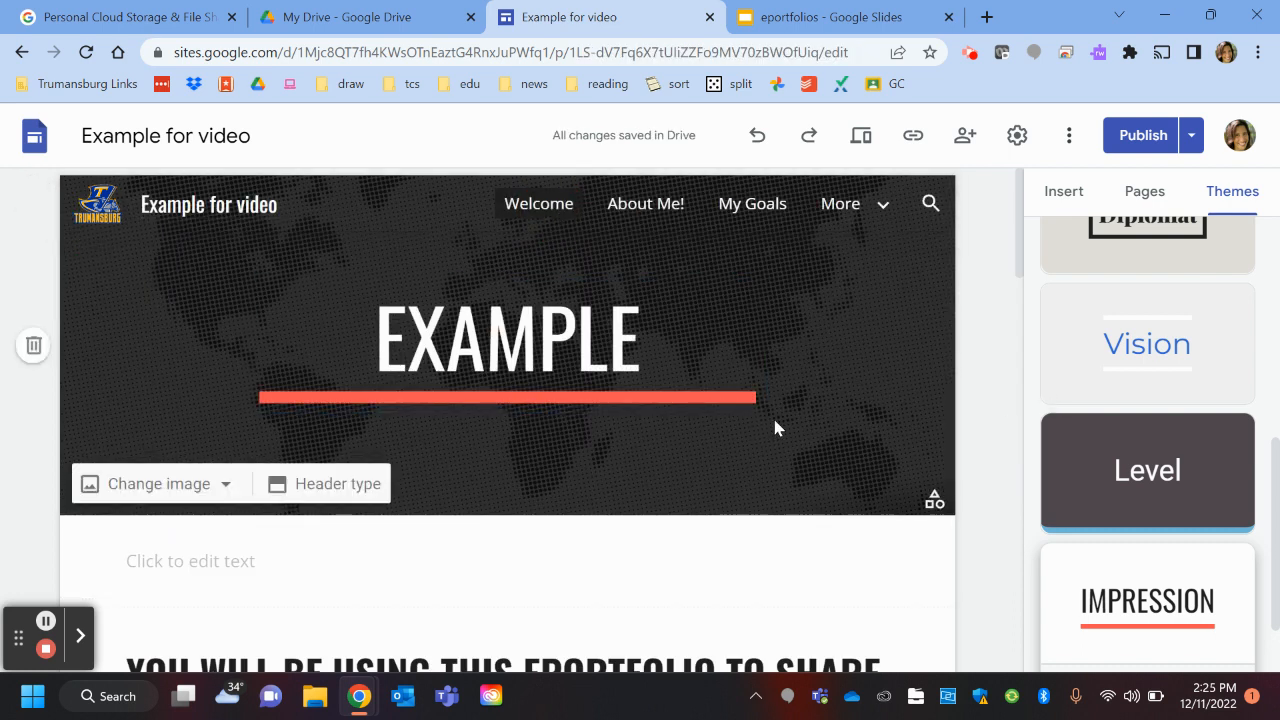
# Step: Start a new custom theme, give it a name, and choose Select for its banner image
pyautogui.scroll(5, 1150, 333)
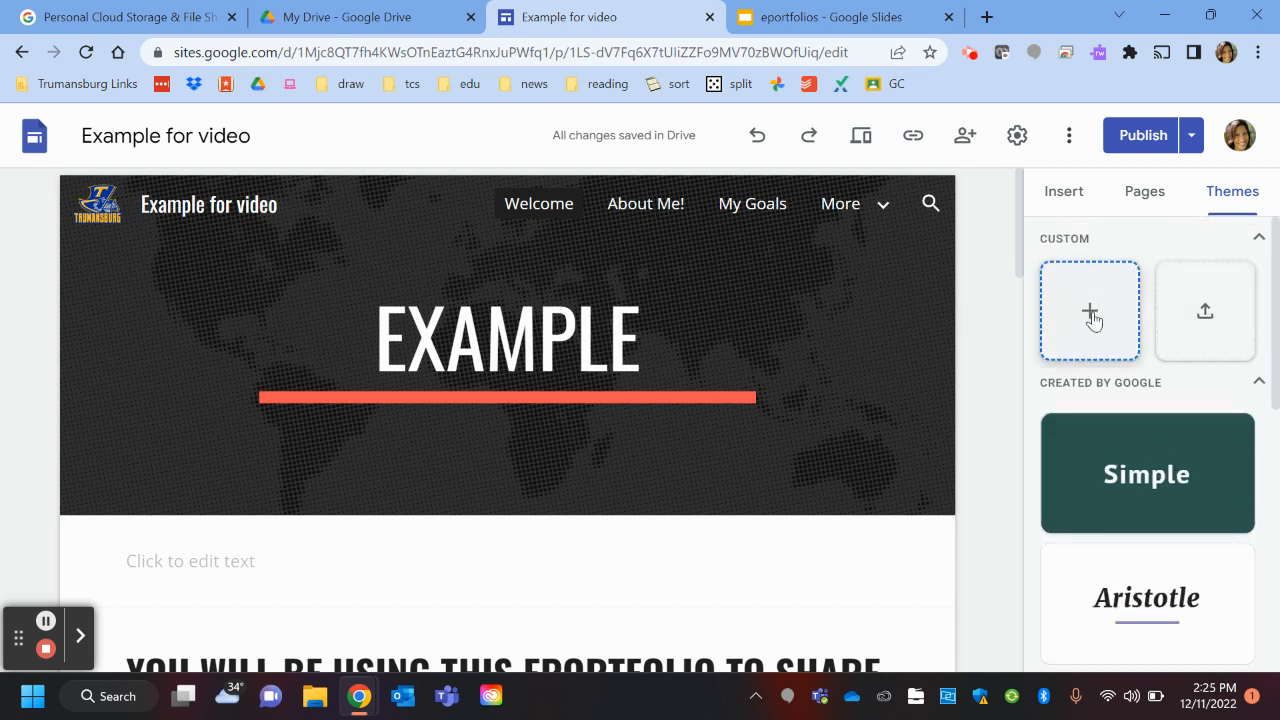
pyautogui.click(1091, 313)
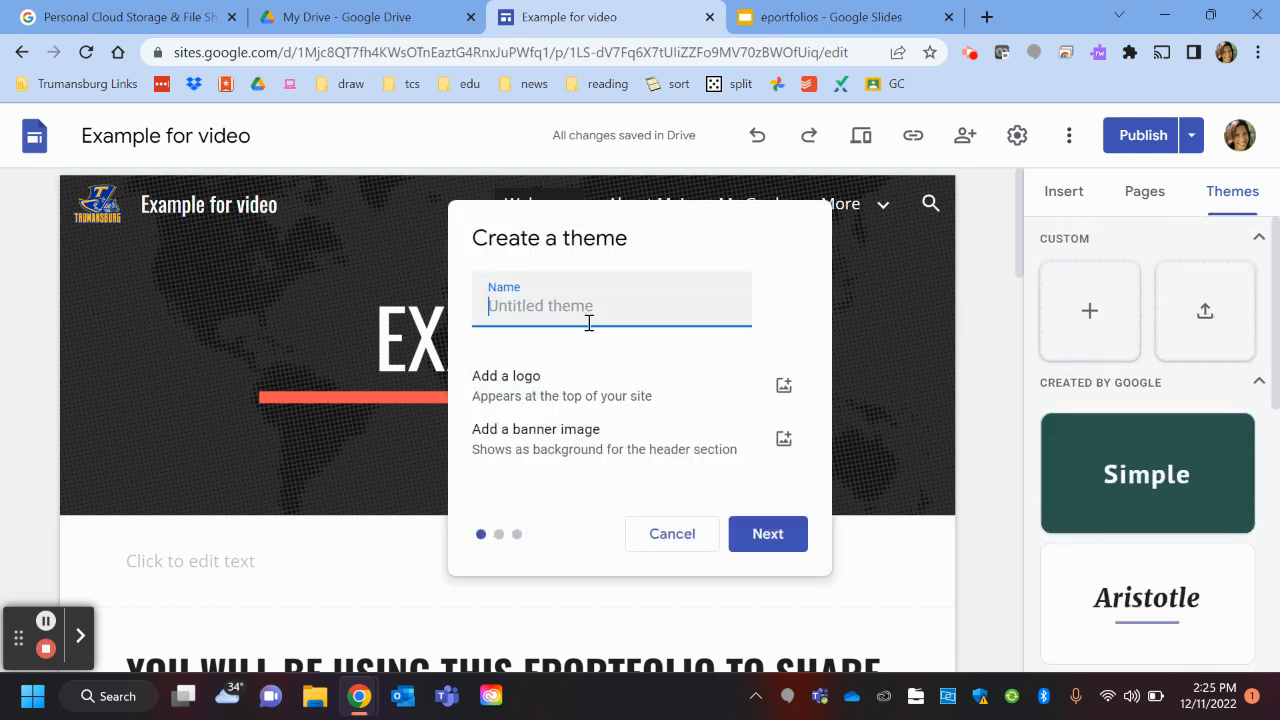
pyautogui.write("Amy's test theme")
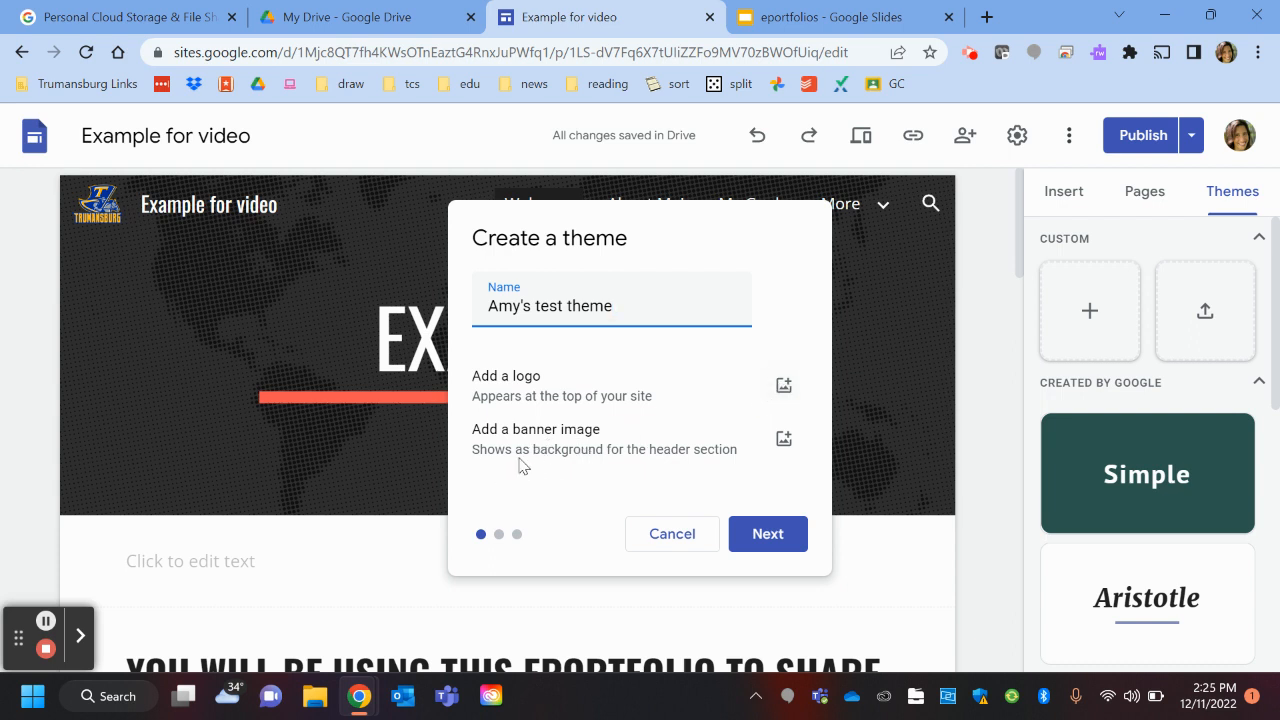
pyautogui.click(784, 441)
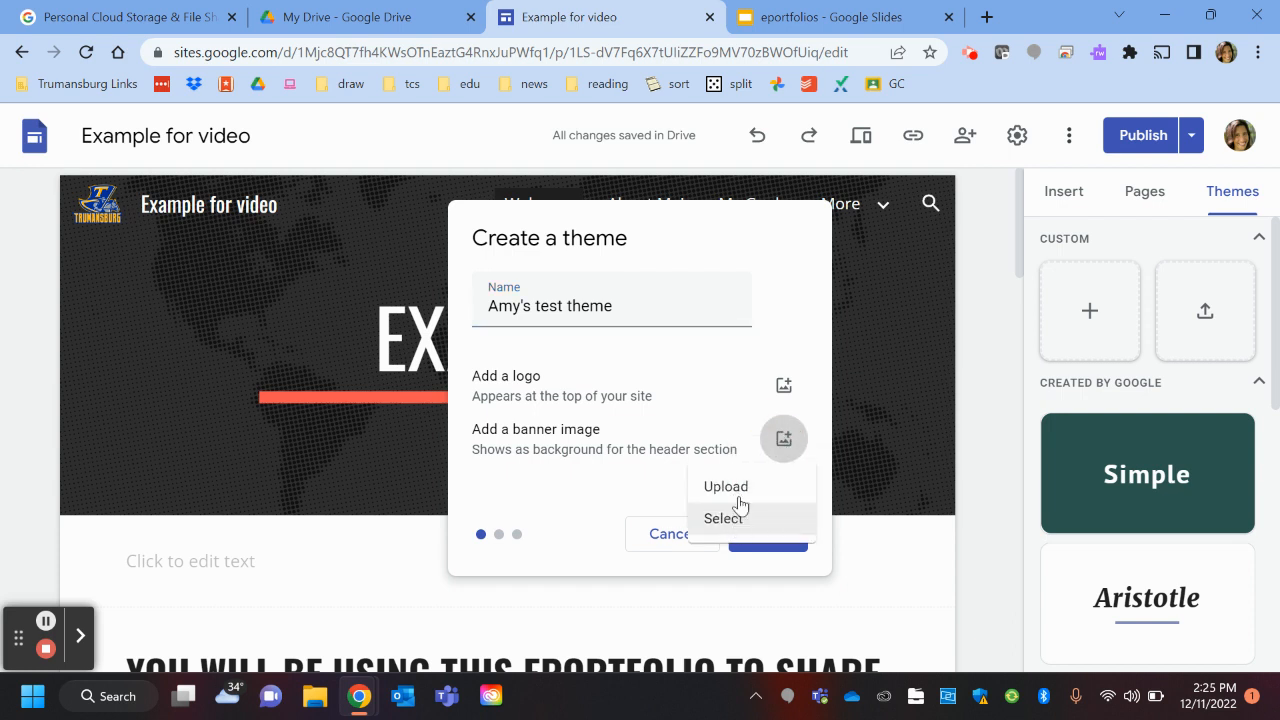
pyautogui.click(736, 516)
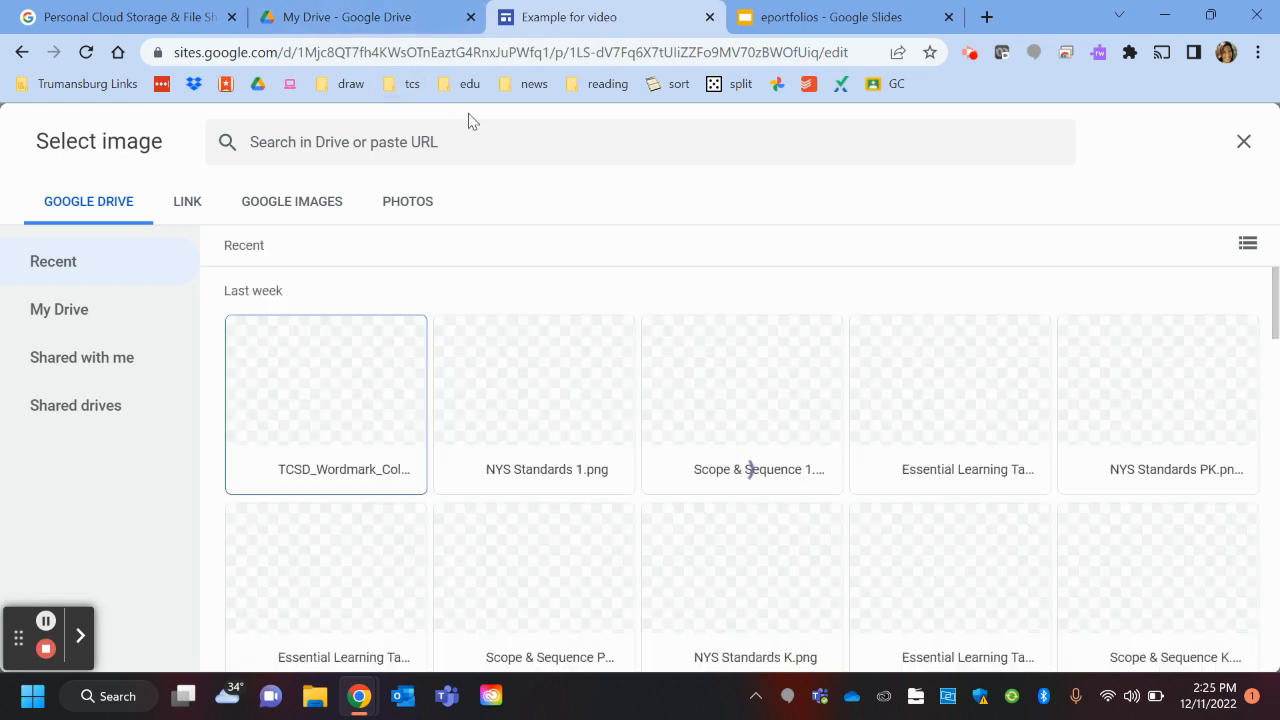
# Step: Insert the waterfall photo from the Photos tab as the theme's banner image
pyautogui.click(314, 205)
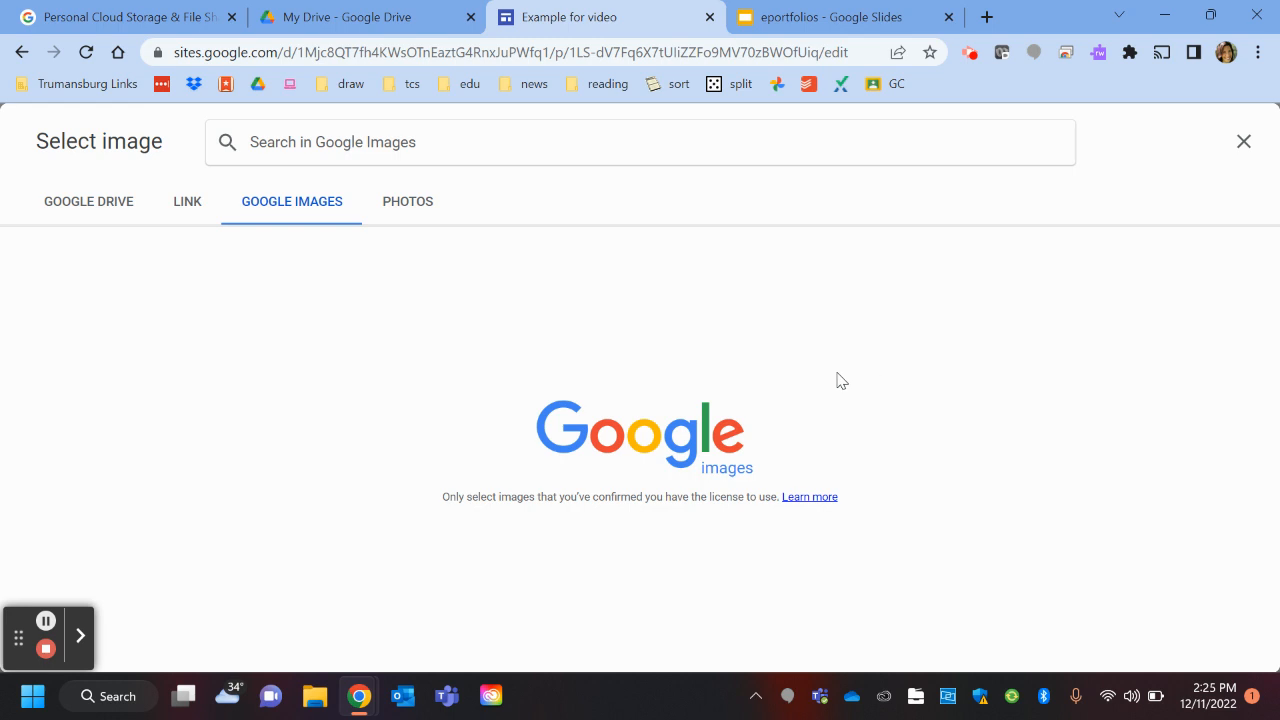
pyautogui.click(180, 201)
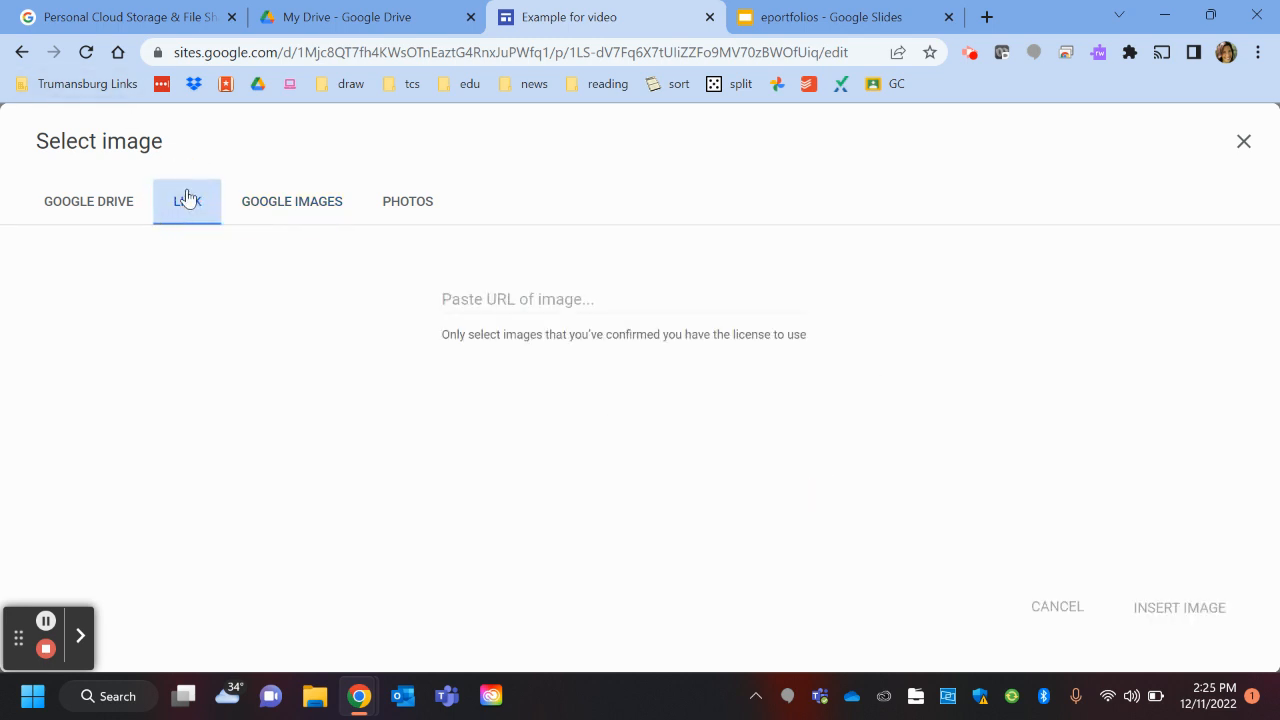
pyautogui.click(410, 204)
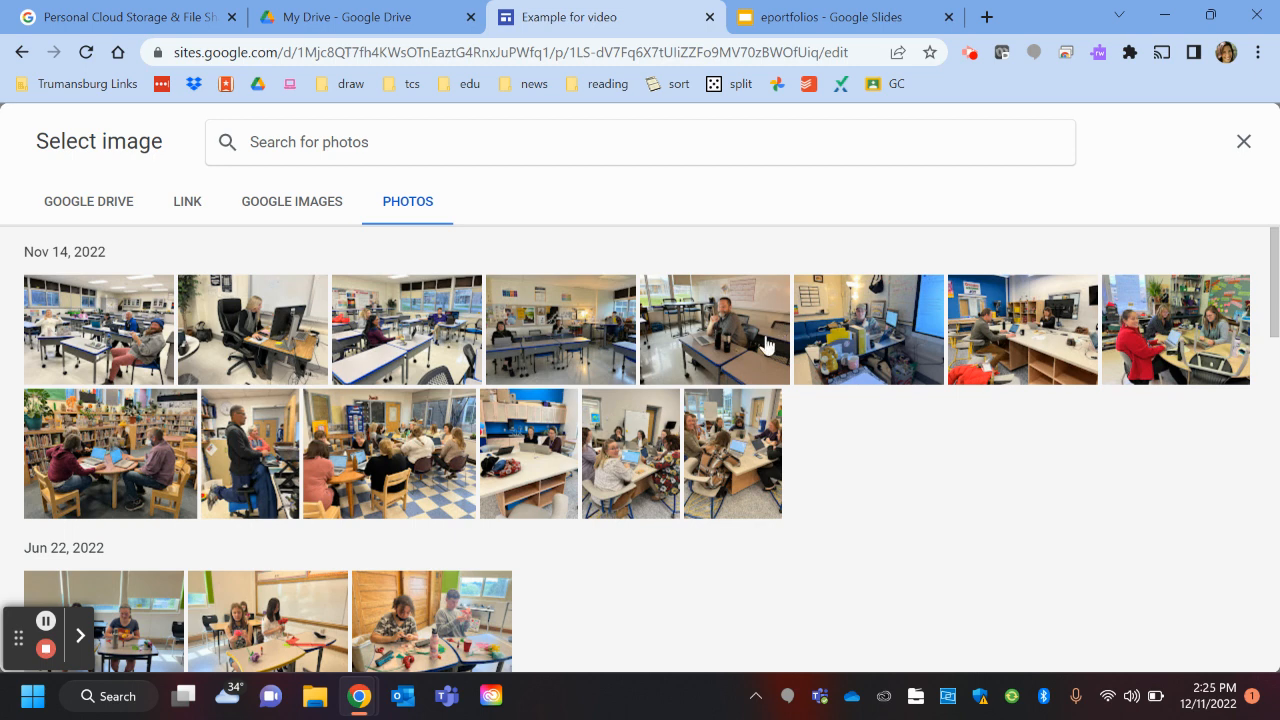
pyautogui.scroll(-4, 766, 336)
pyautogui.scroll(-10, 933, 360)
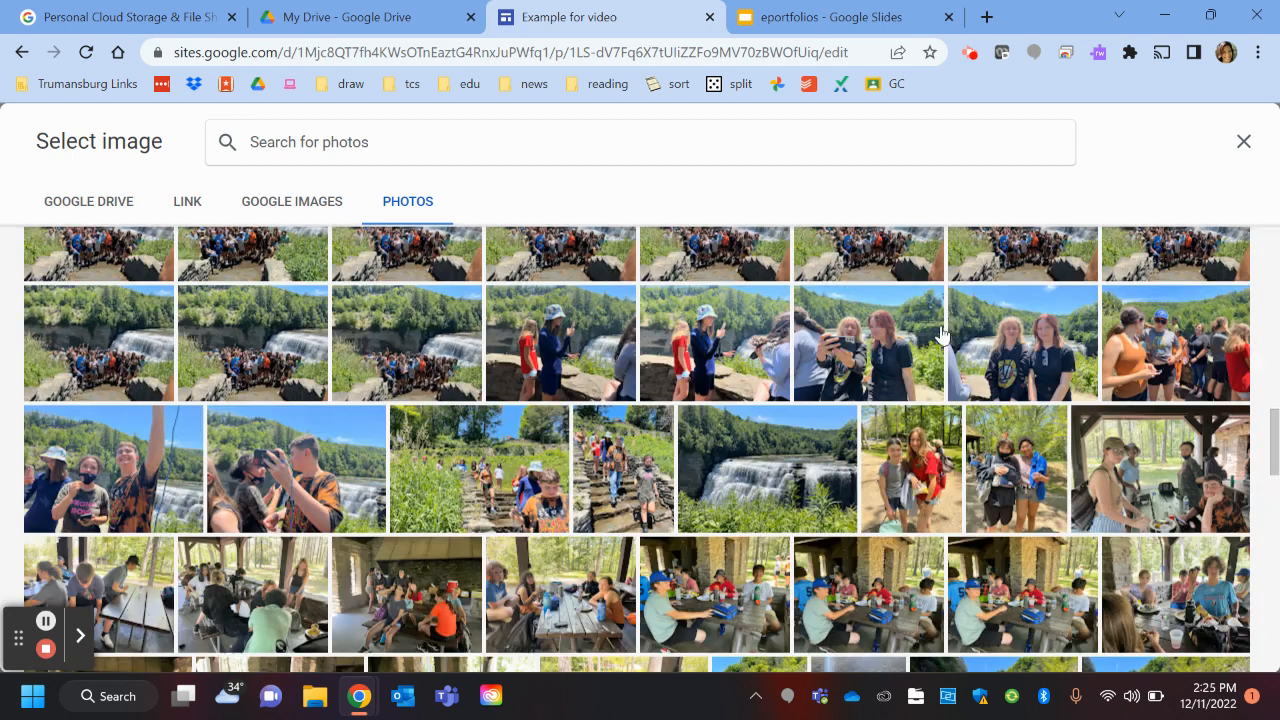
pyautogui.scroll(-5, 1007, 295)
pyautogui.scroll(1, 560, 466)
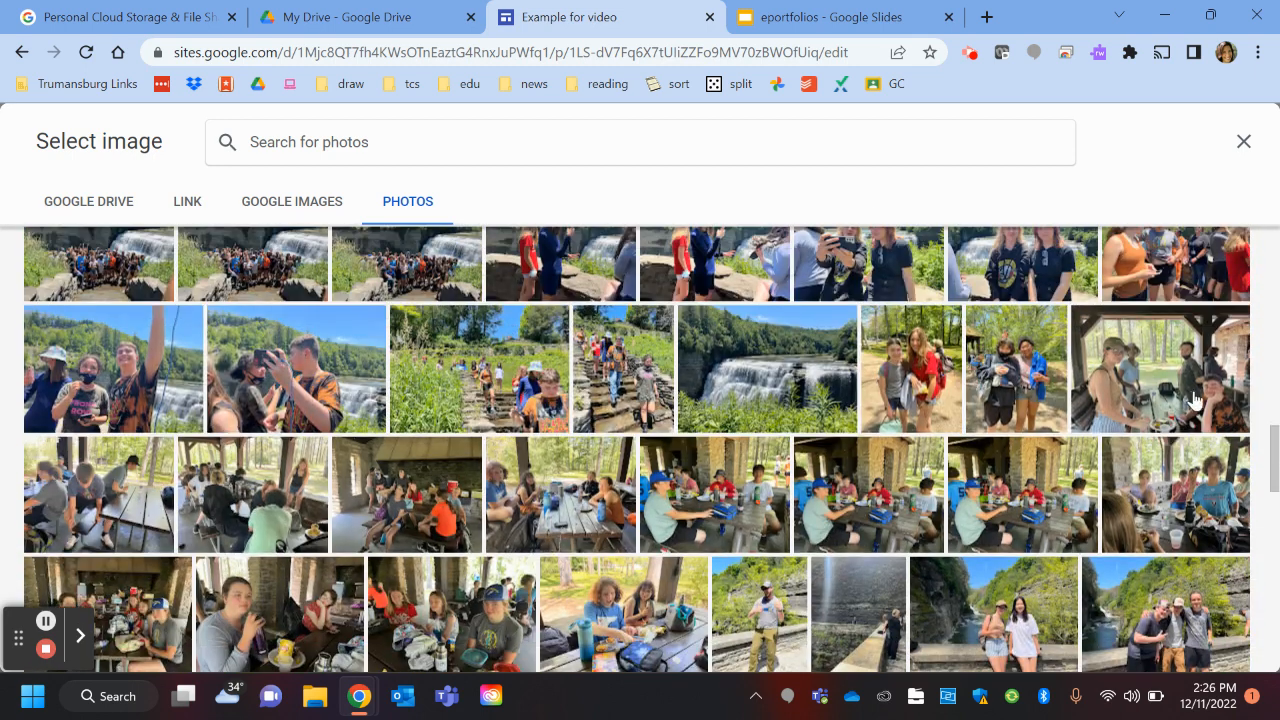
pyautogui.click(752, 380)
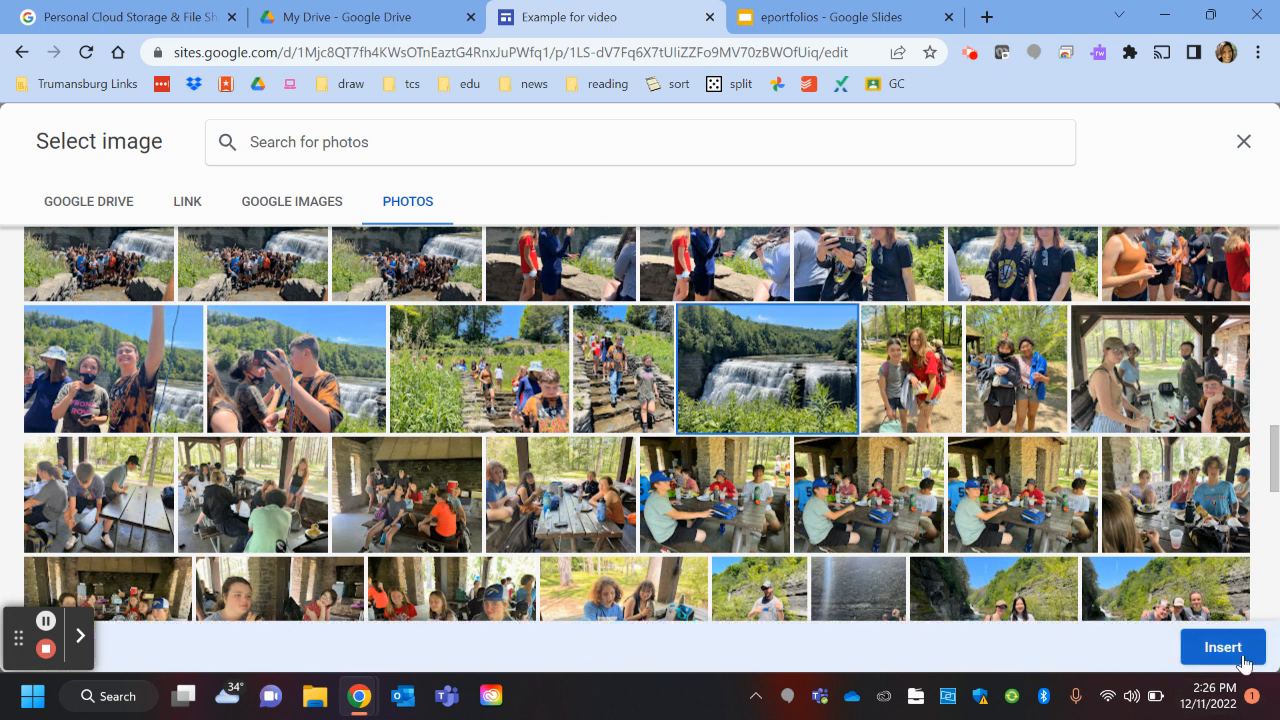
pyautogui.click(1228, 647)
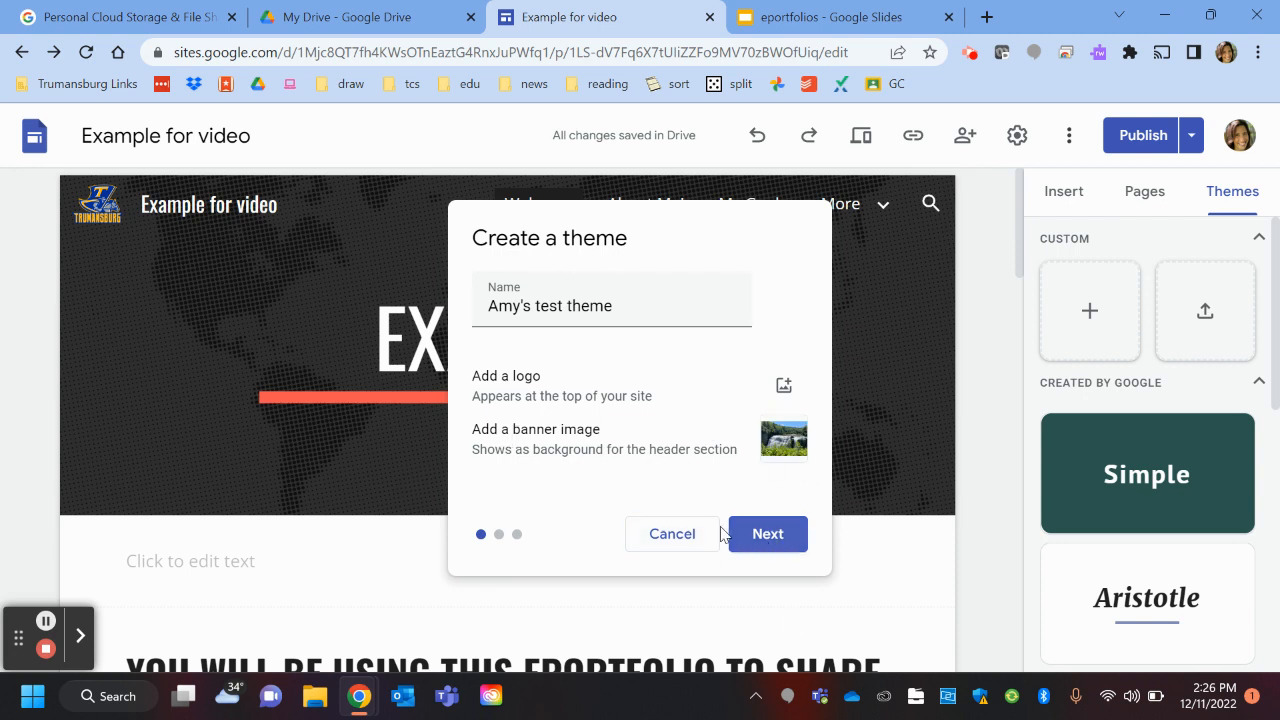
# Step: Choose the dark green and teal preset colour palette for the theme
pyautogui.click(784, 537)
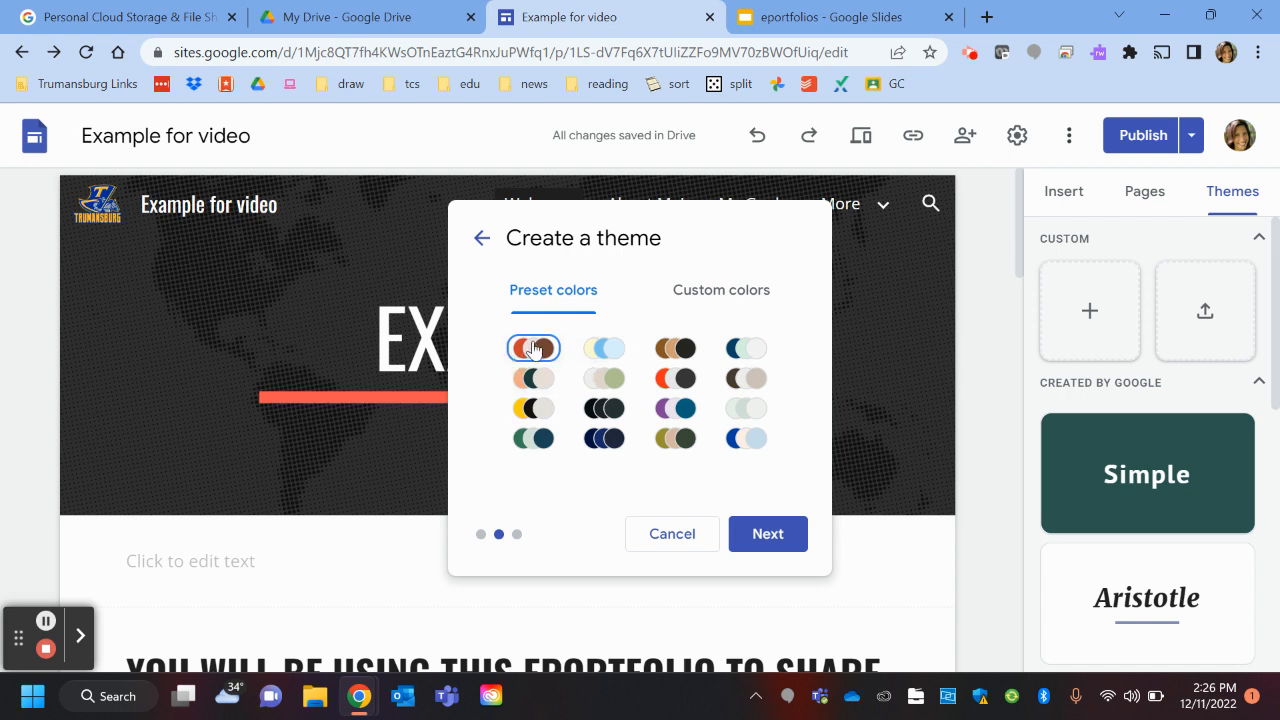
pyautogui.click(530, 443)
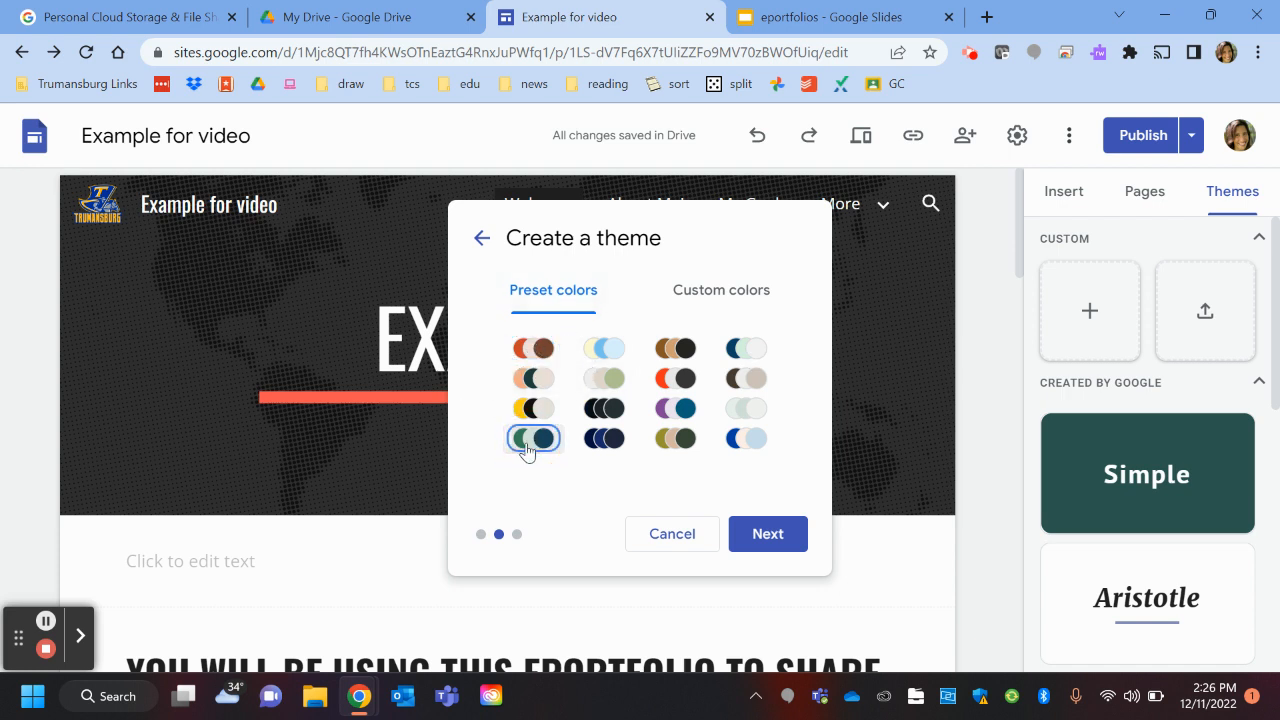
pyautogui.click(766, 536)
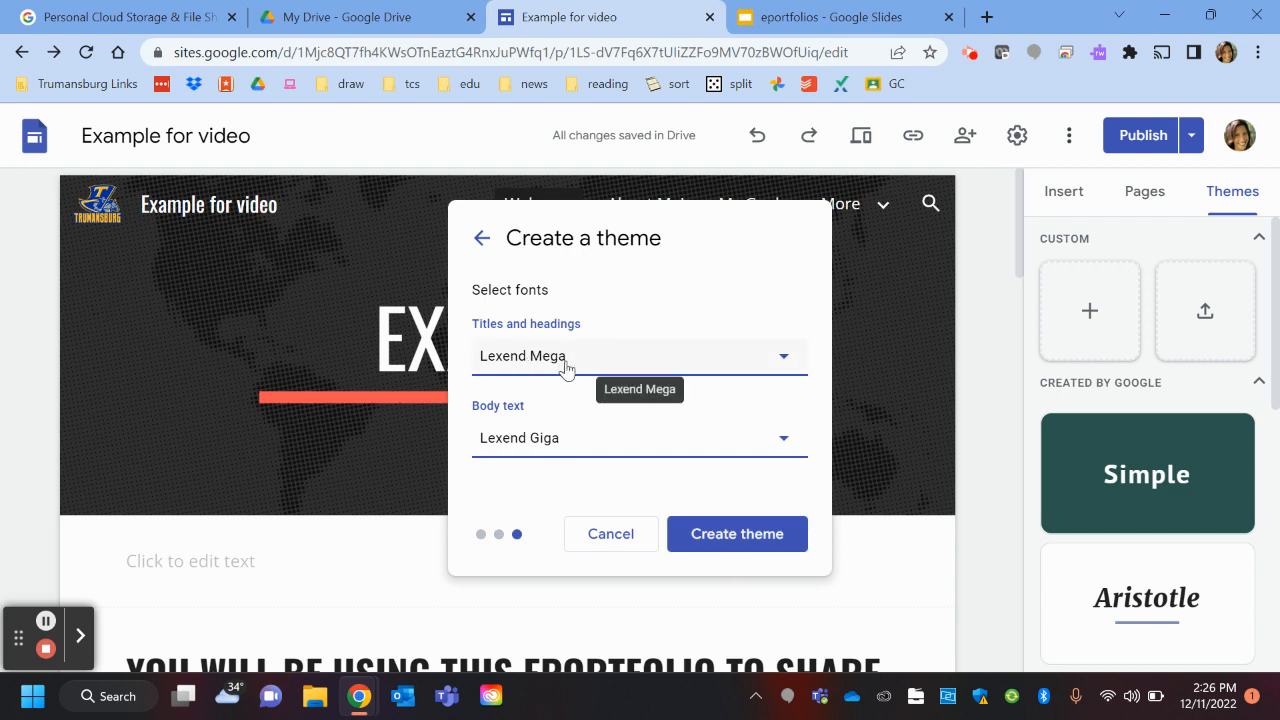
# Step: Set titles and headings to Lobster and body text to Arial, then create the theme
pyautogui.click(783, 358)
pyautogui.moveTo(628, 502)
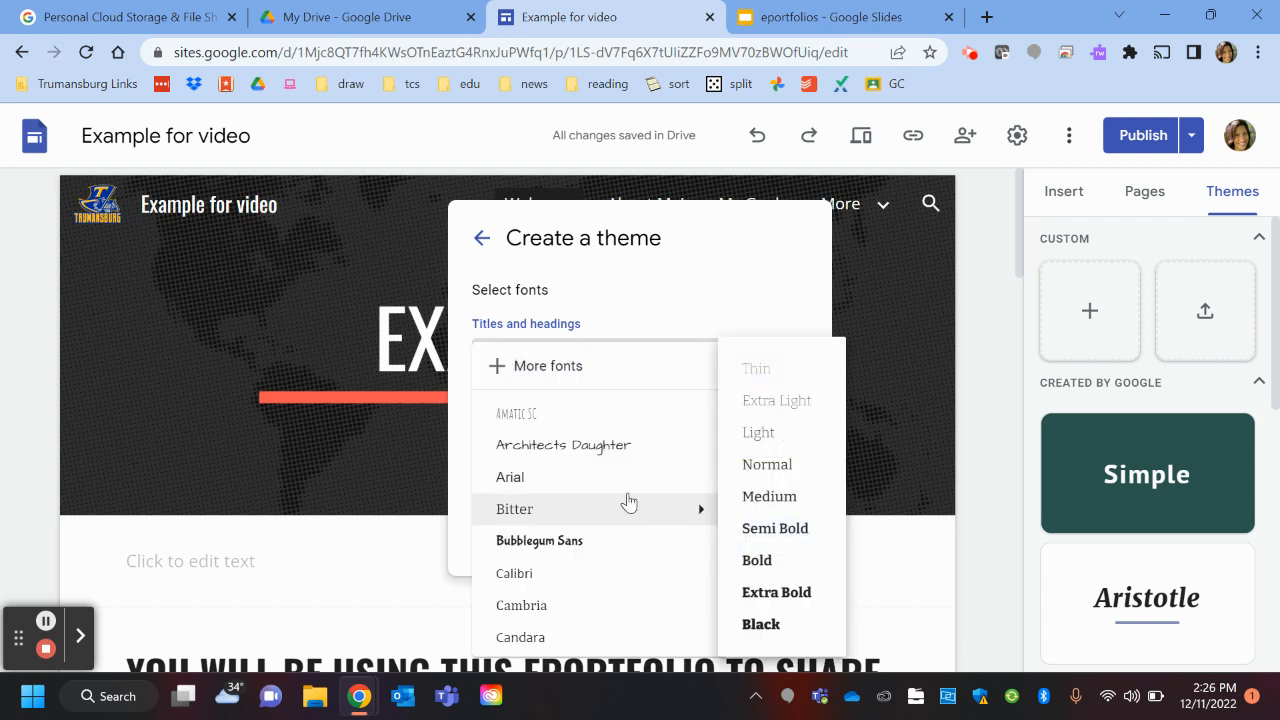
pyautogui.scroll(-5, 610, 480)
pyautogui.scroll(-1, 590, 530)
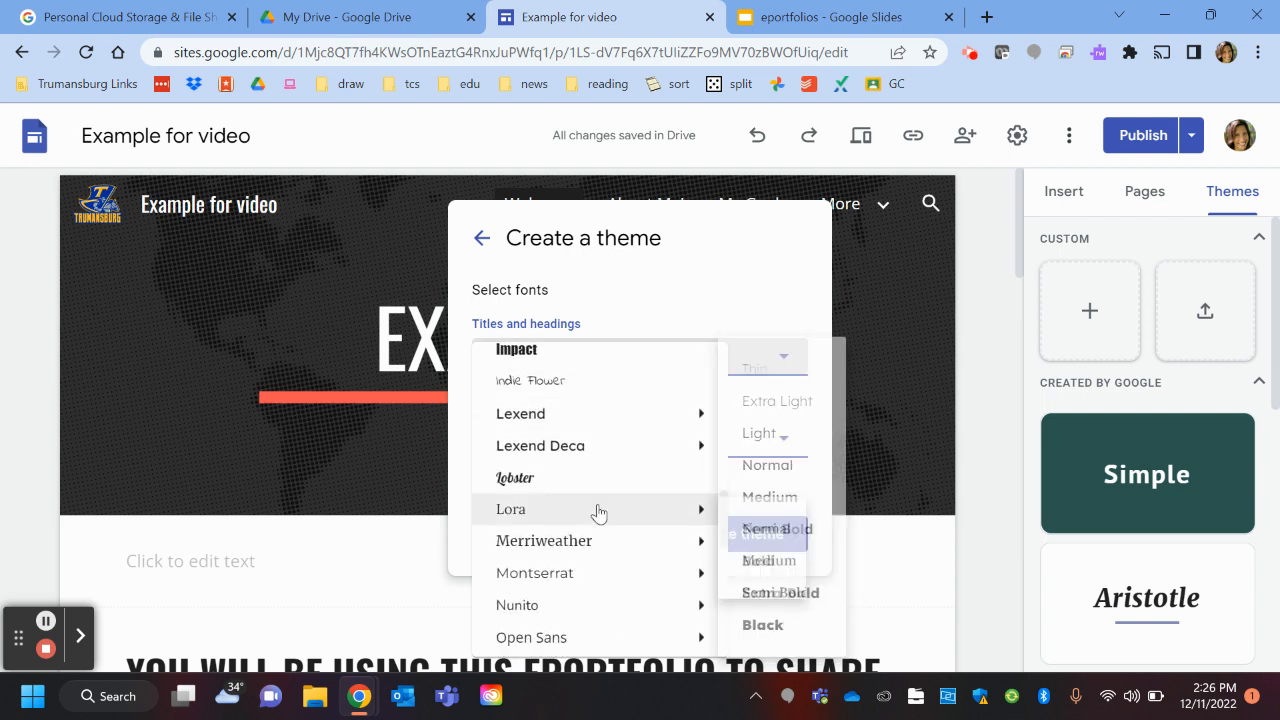
pyautogui.click(541, 484)
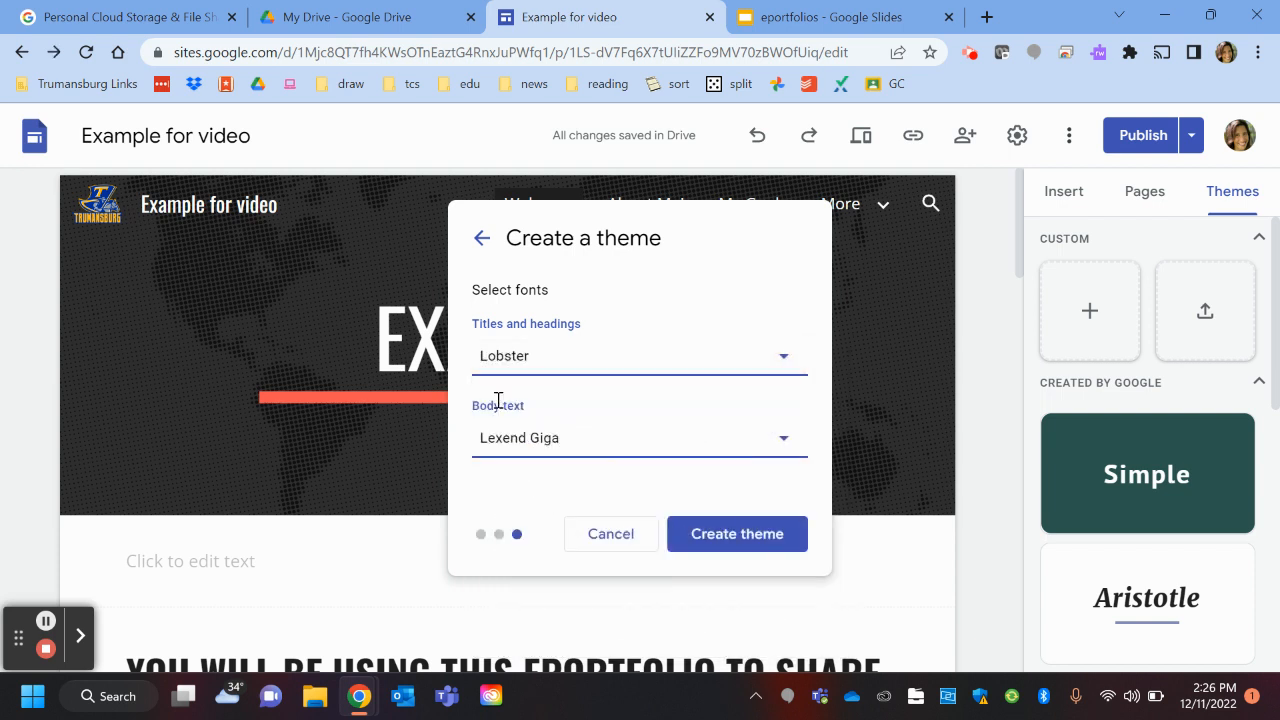
pyautogui.click(578, 439)
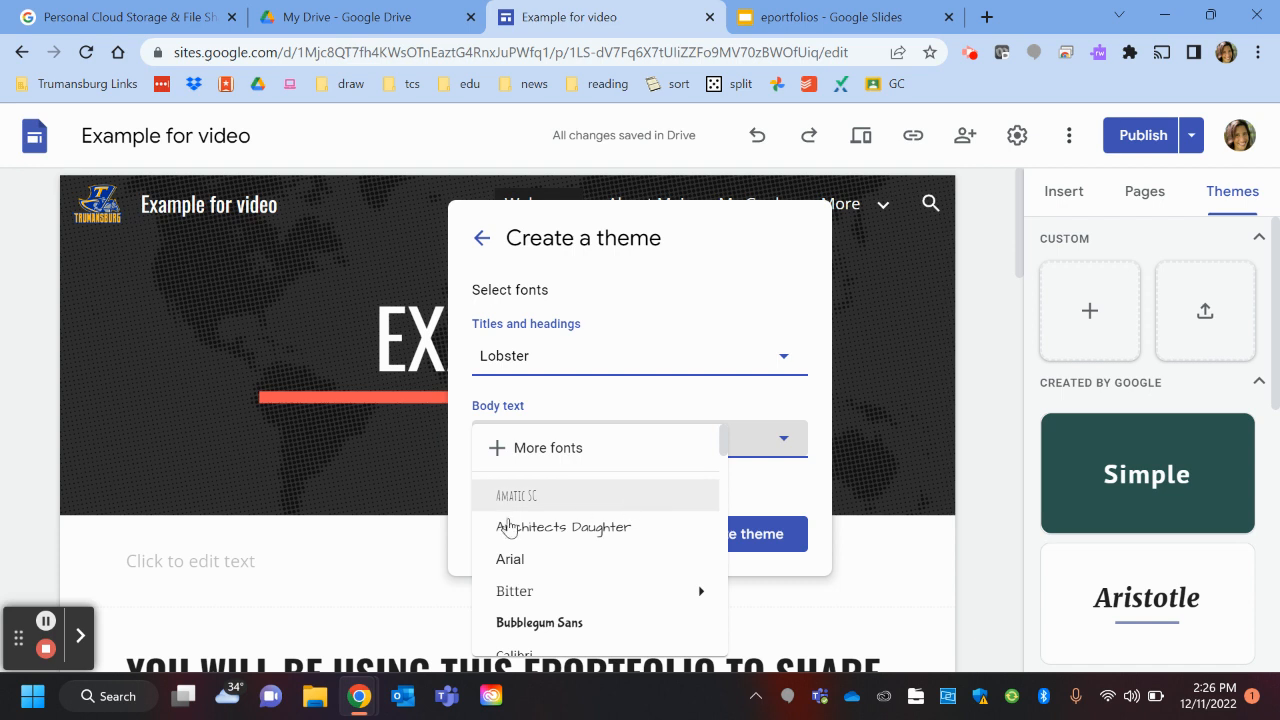
pyautogui.scroll(-1, 560, 546)
pyautogui.moveTo(514, 497)
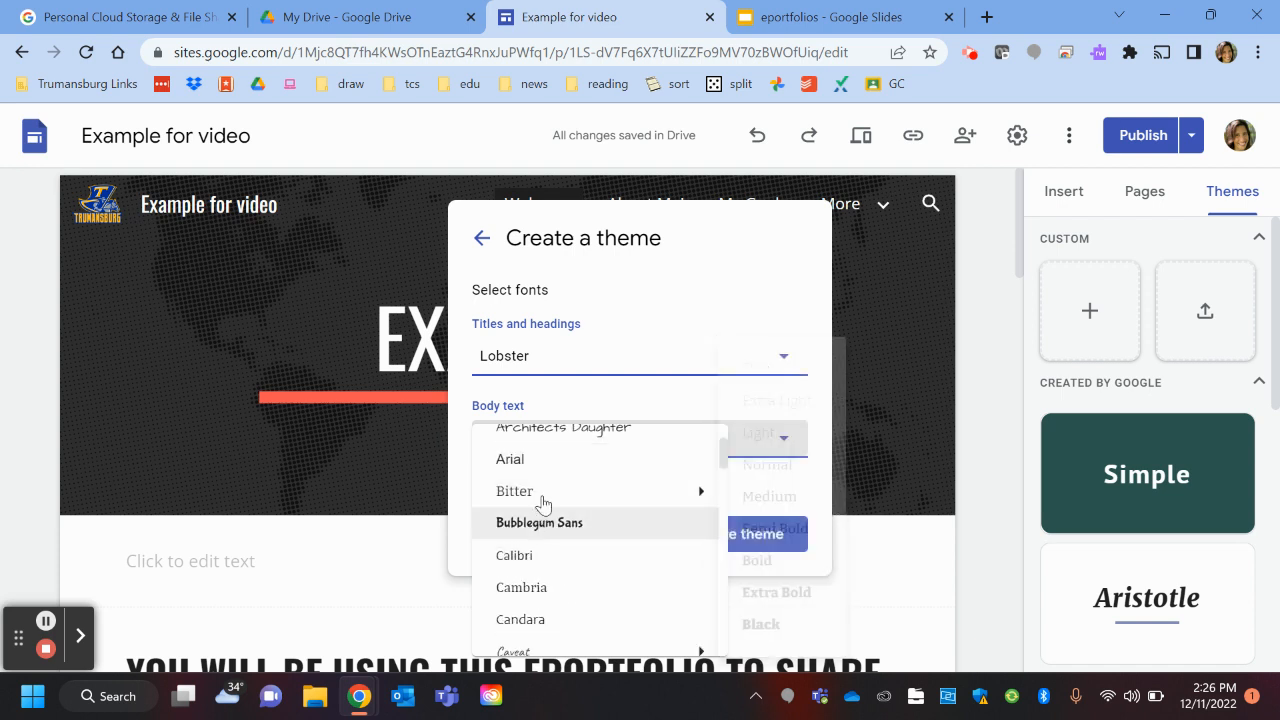
pyautogui.click(524, 461)
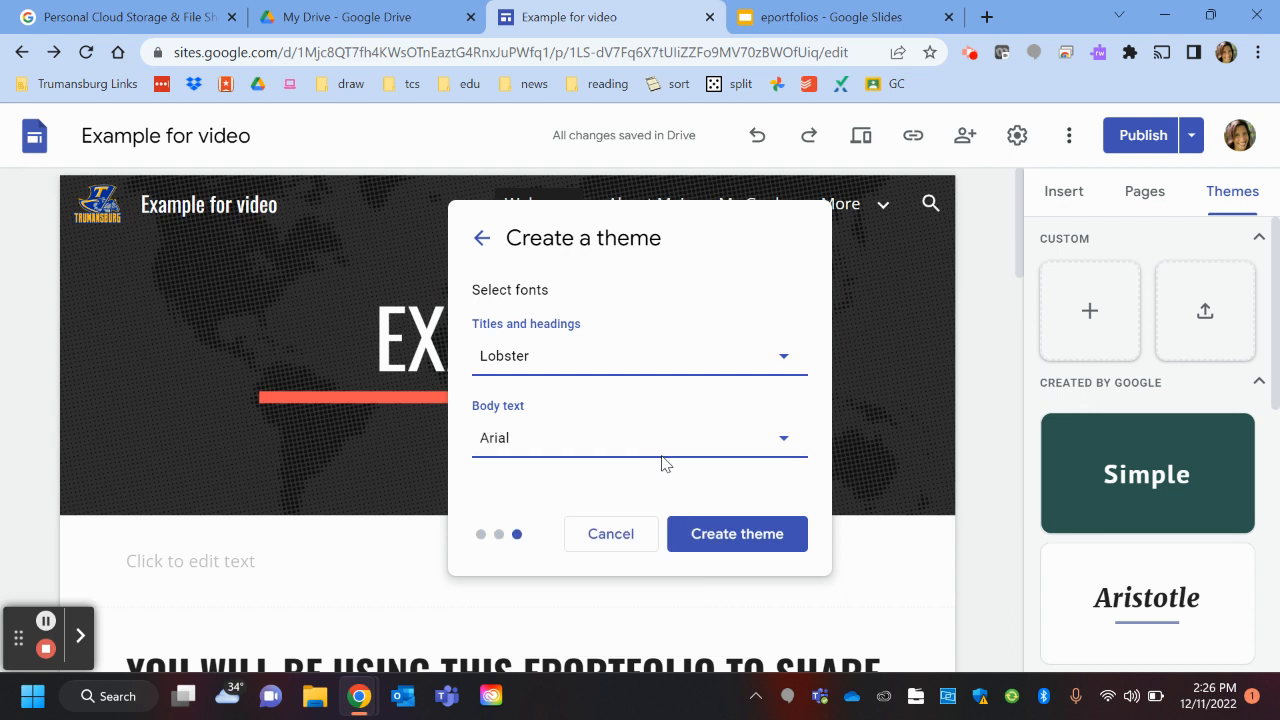
pyautogui.click(740, 543)
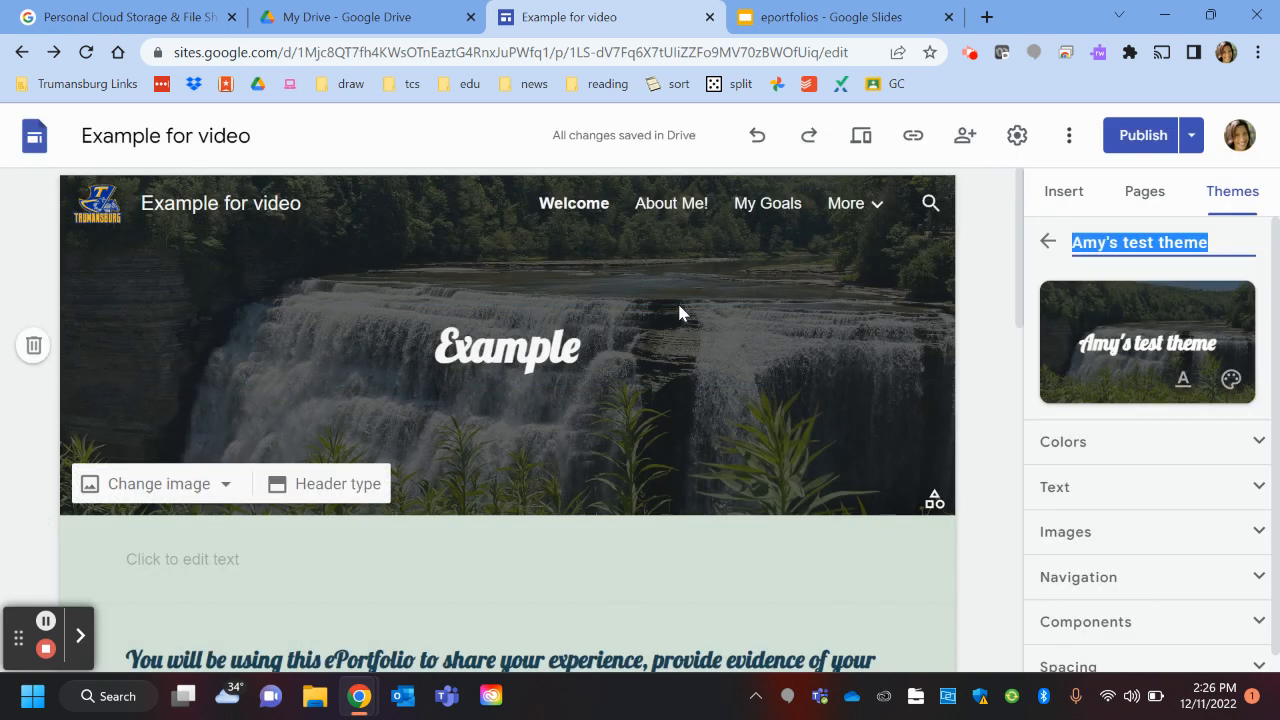
# Step: Go via About Me! to the My Goals page and show its header type options
pyautogui.click(658, 208)
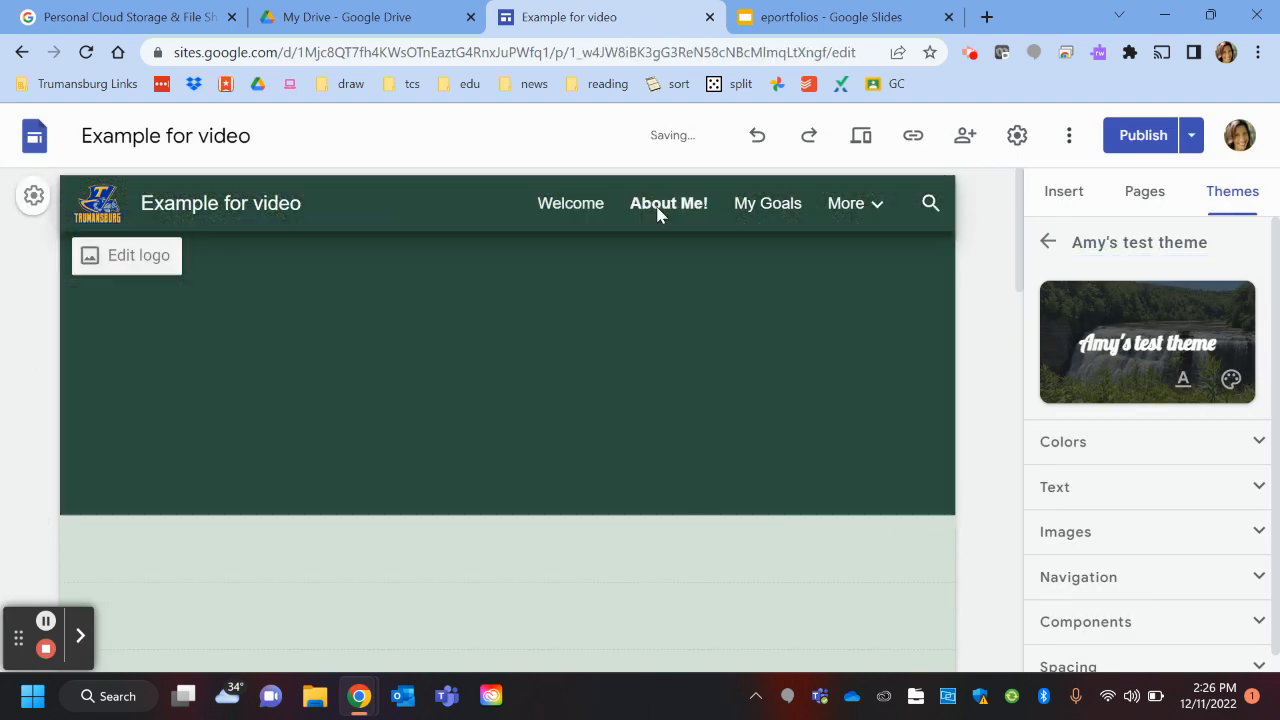
pyautogui.click(760, 205)
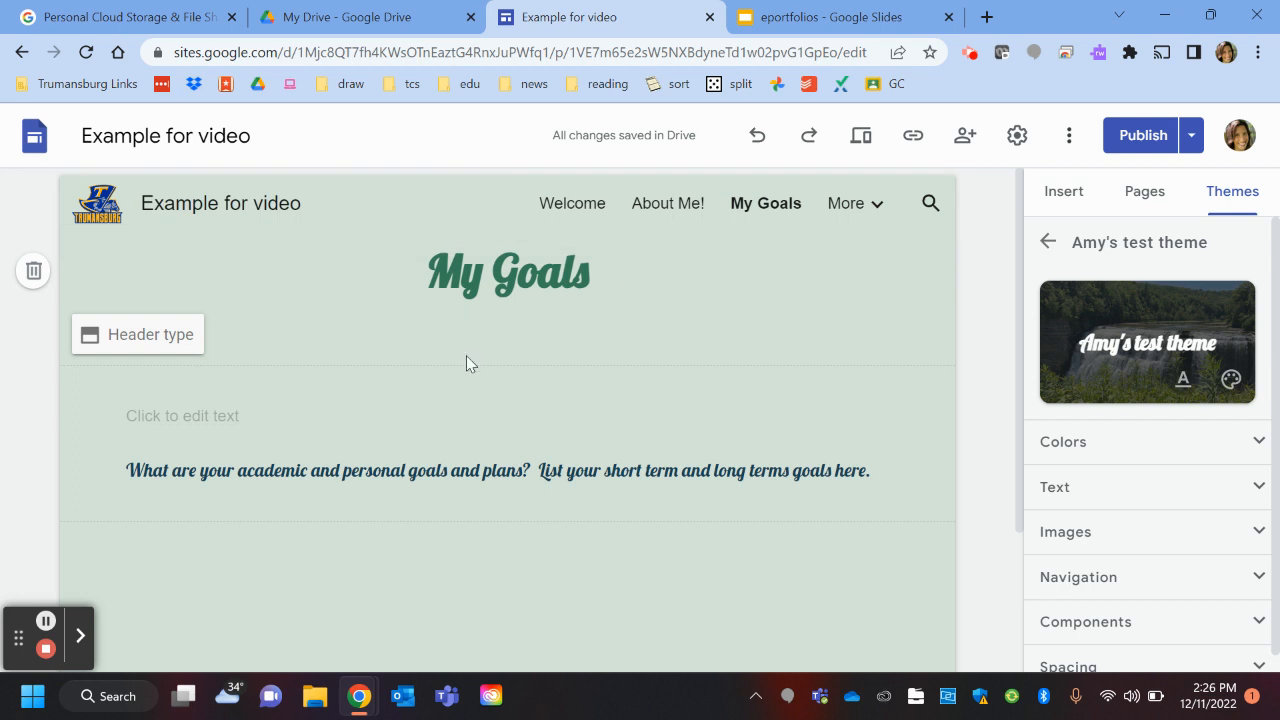
pyautogui.click(141, 336)
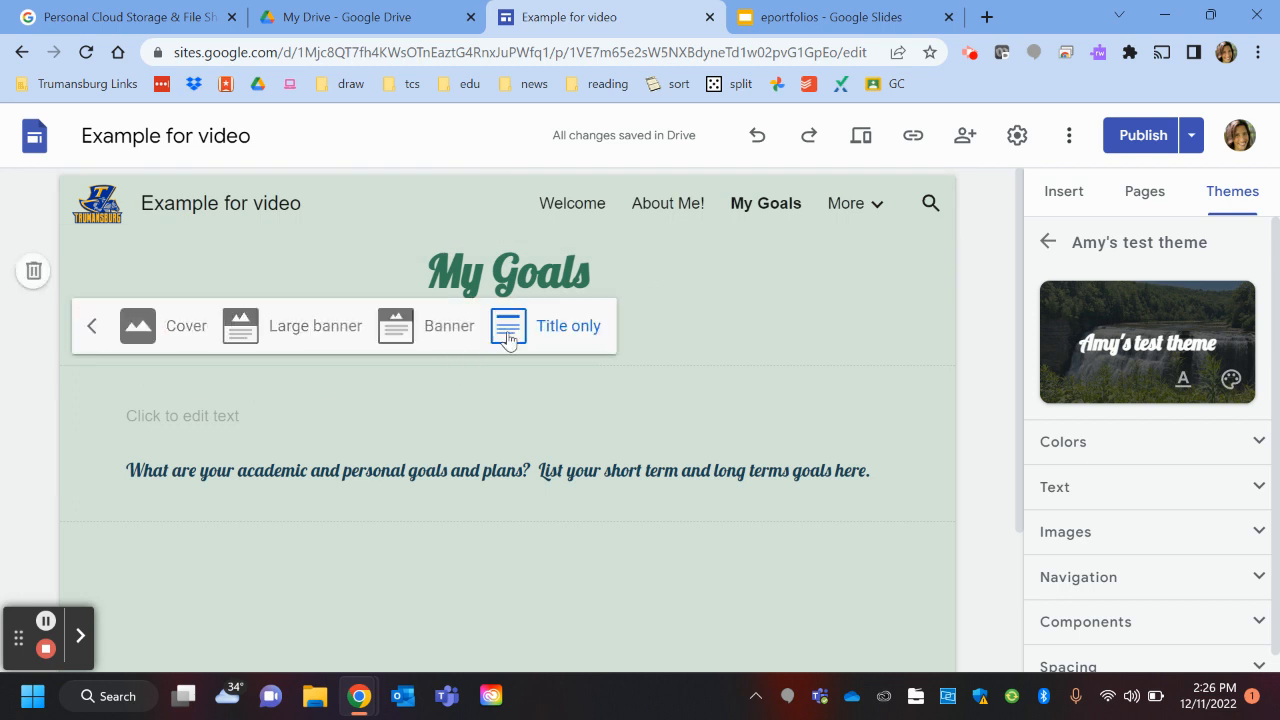
# Step: Change the My Goals header to a Banner showing the waterfall photo
pyautogui.click(400, 330)
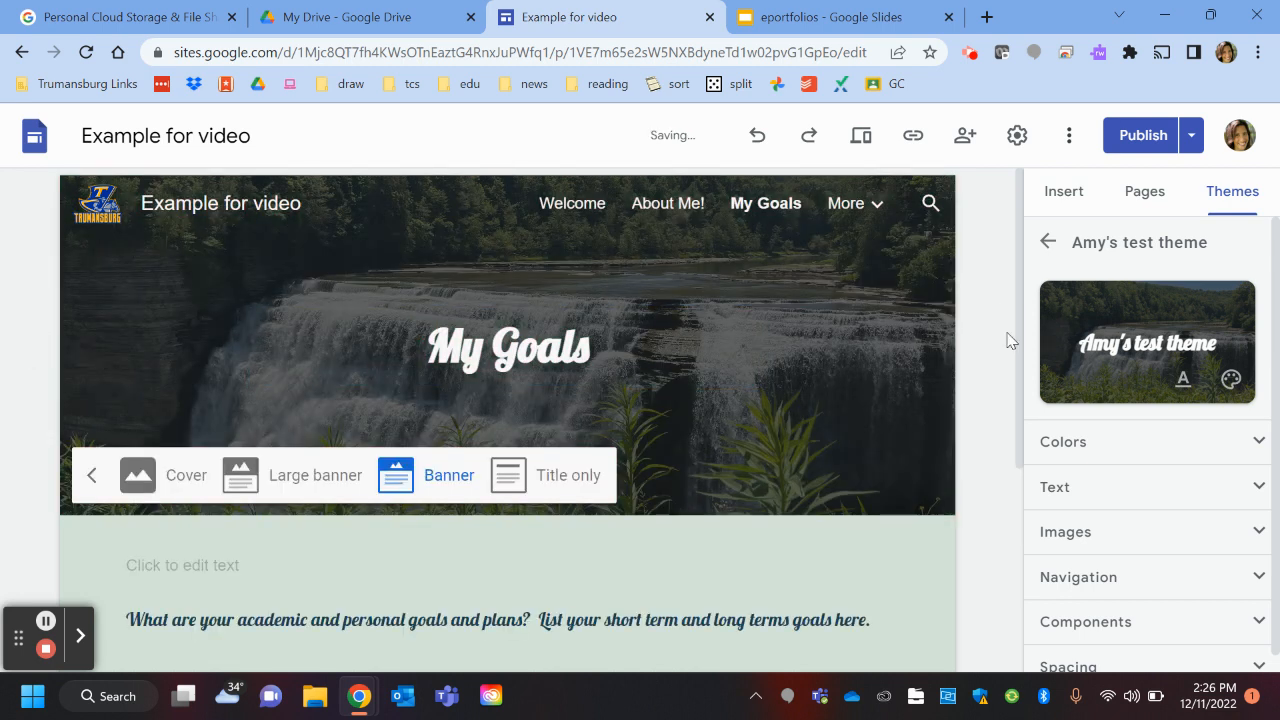
pyautogui.moveTo(818, 210)
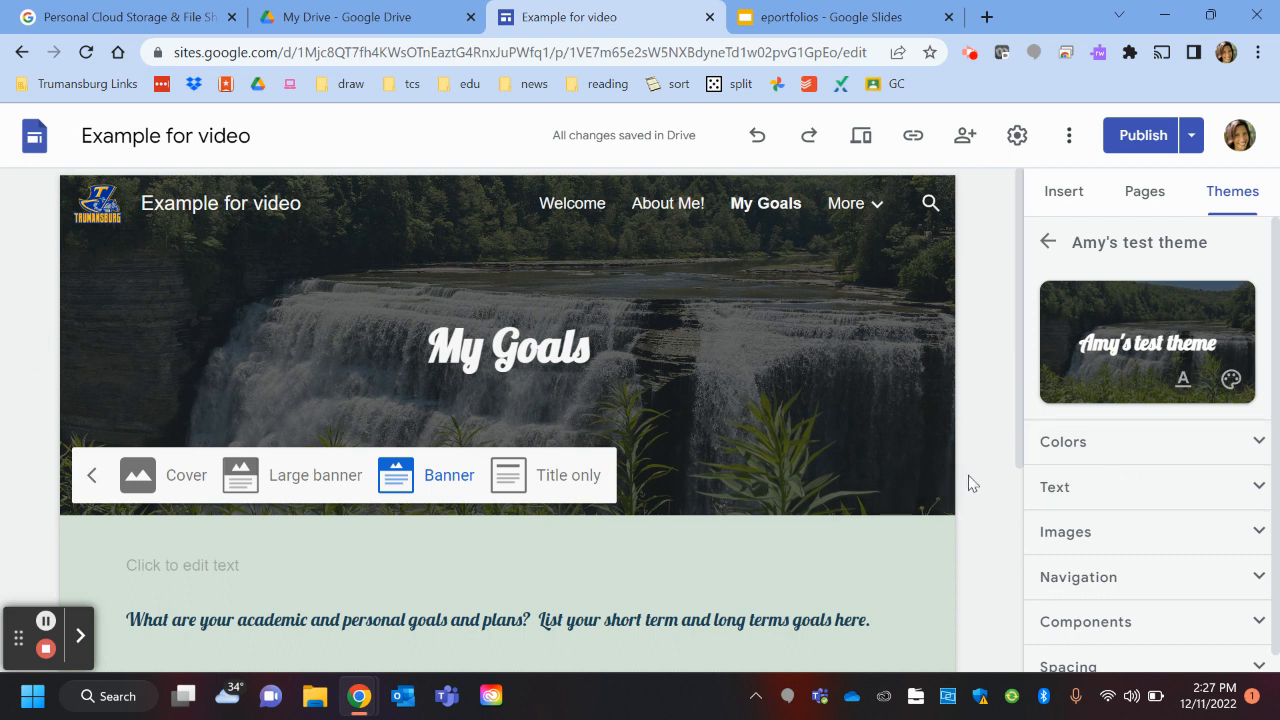
pyautogui.click(1259, 441)
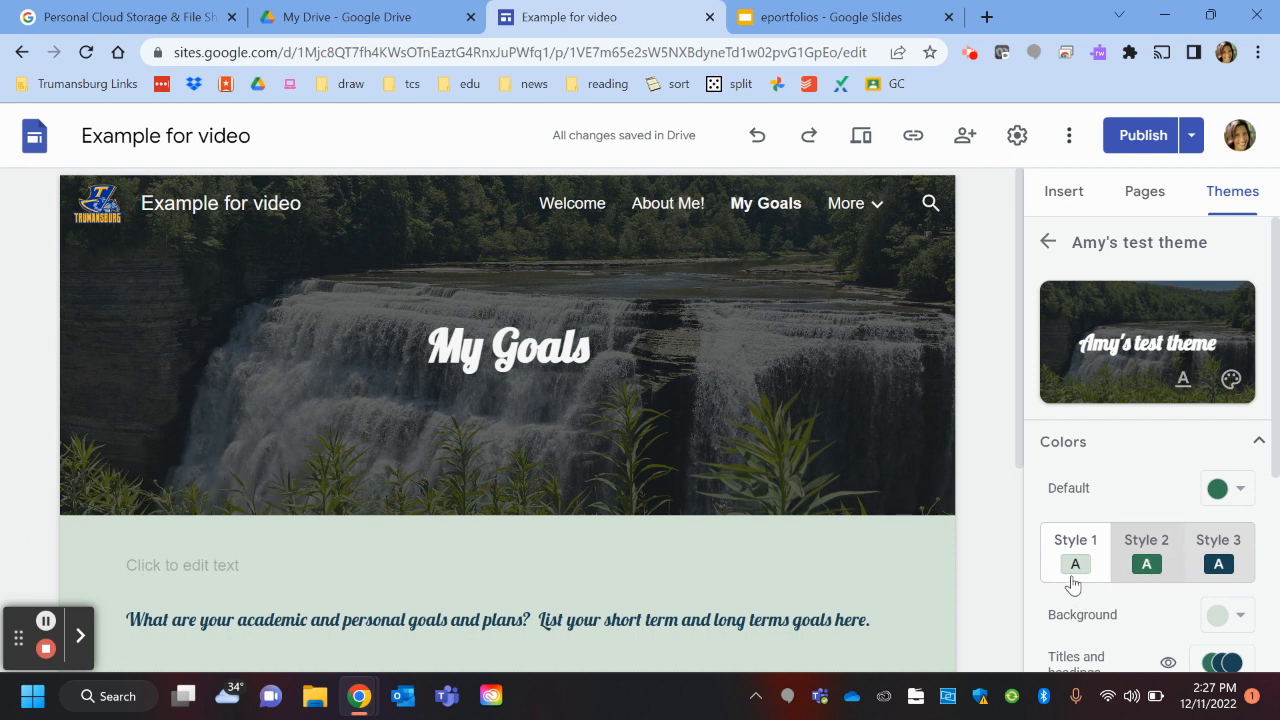
# Step: Keep the dark green colour style after trying dark navy and viewing background colours
pyautogui.click(1146, 562)
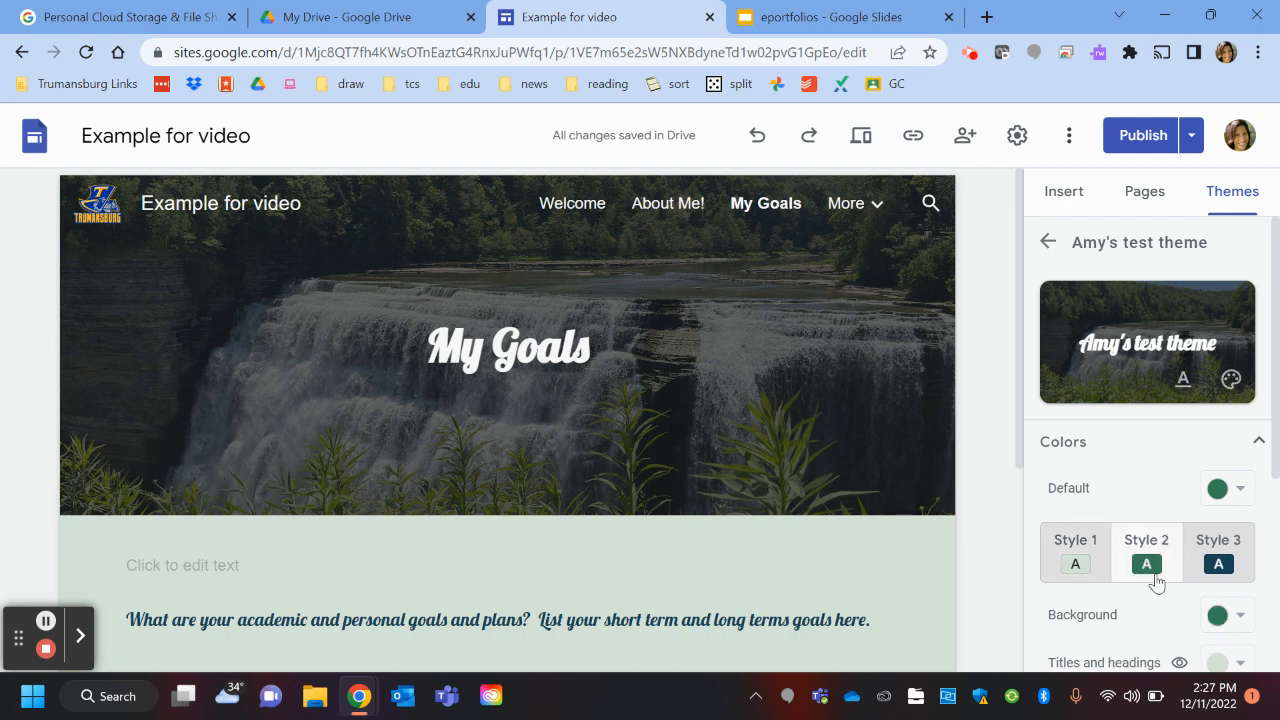
pyautogui.scroll(-2, 1158, 660)
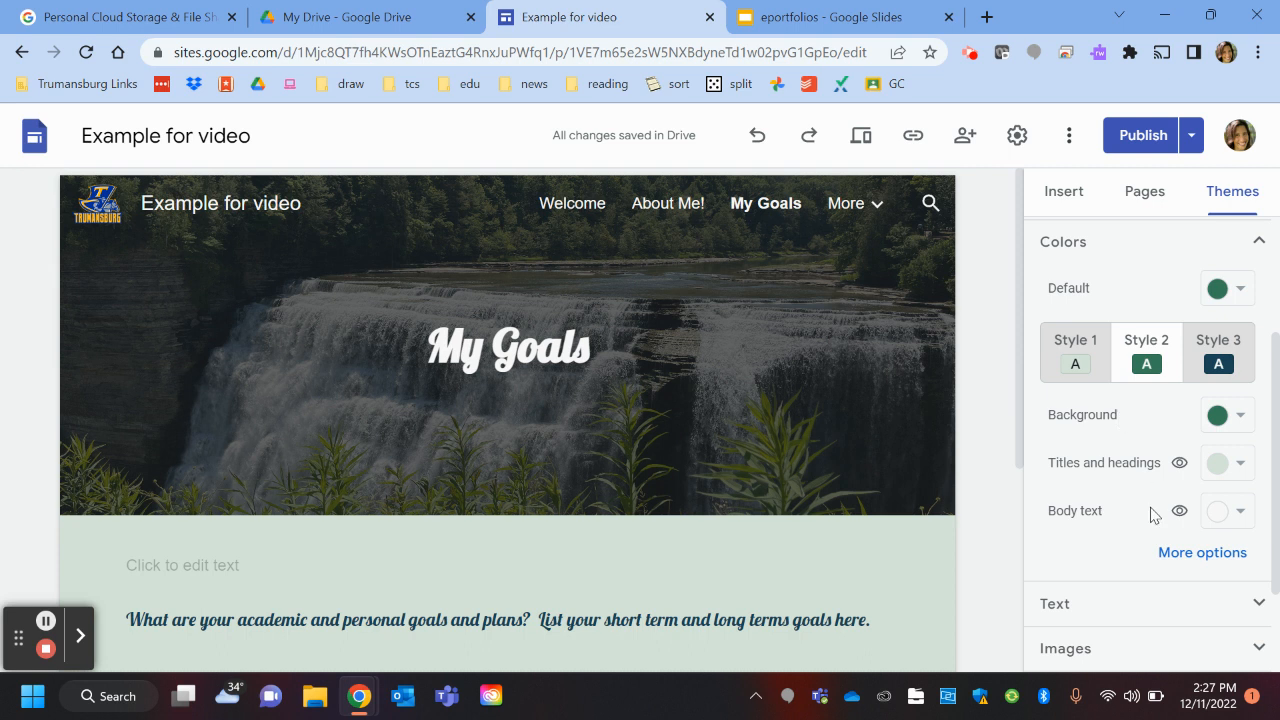
pyautogui.click(1238, 363)
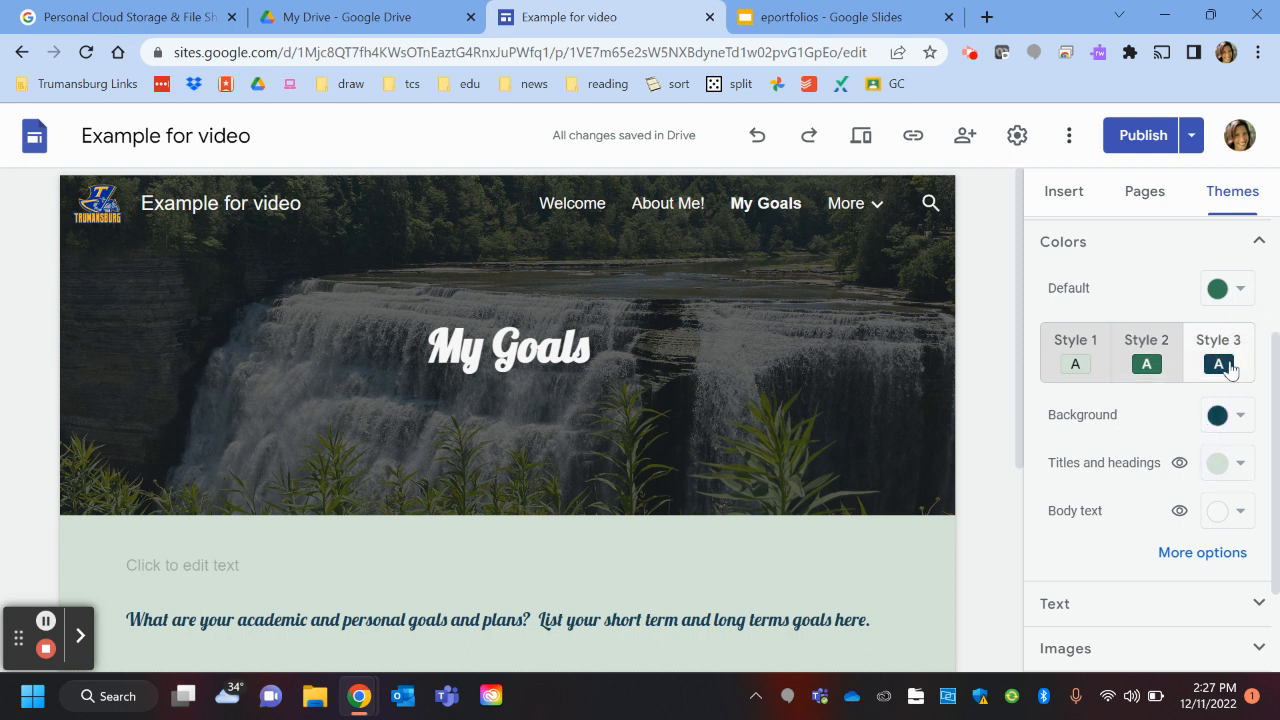
pyautogui.click(1148, 360)
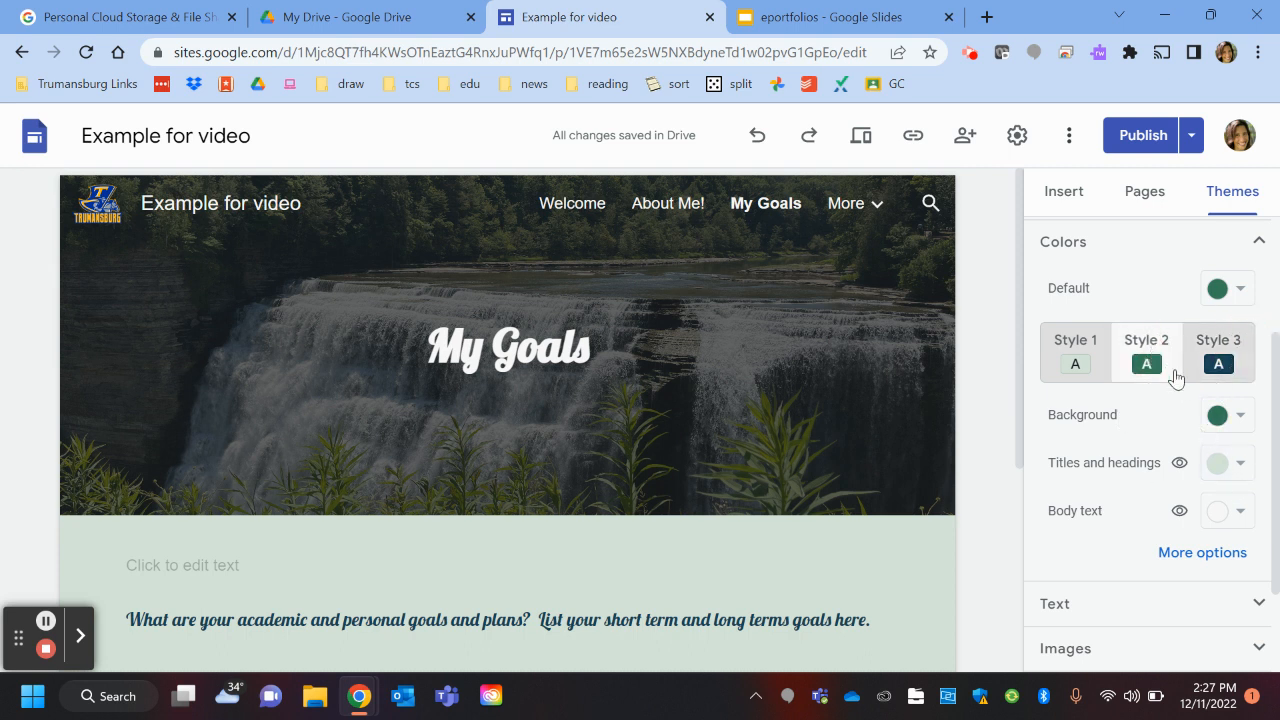
pyautogui.click(1240, 418)
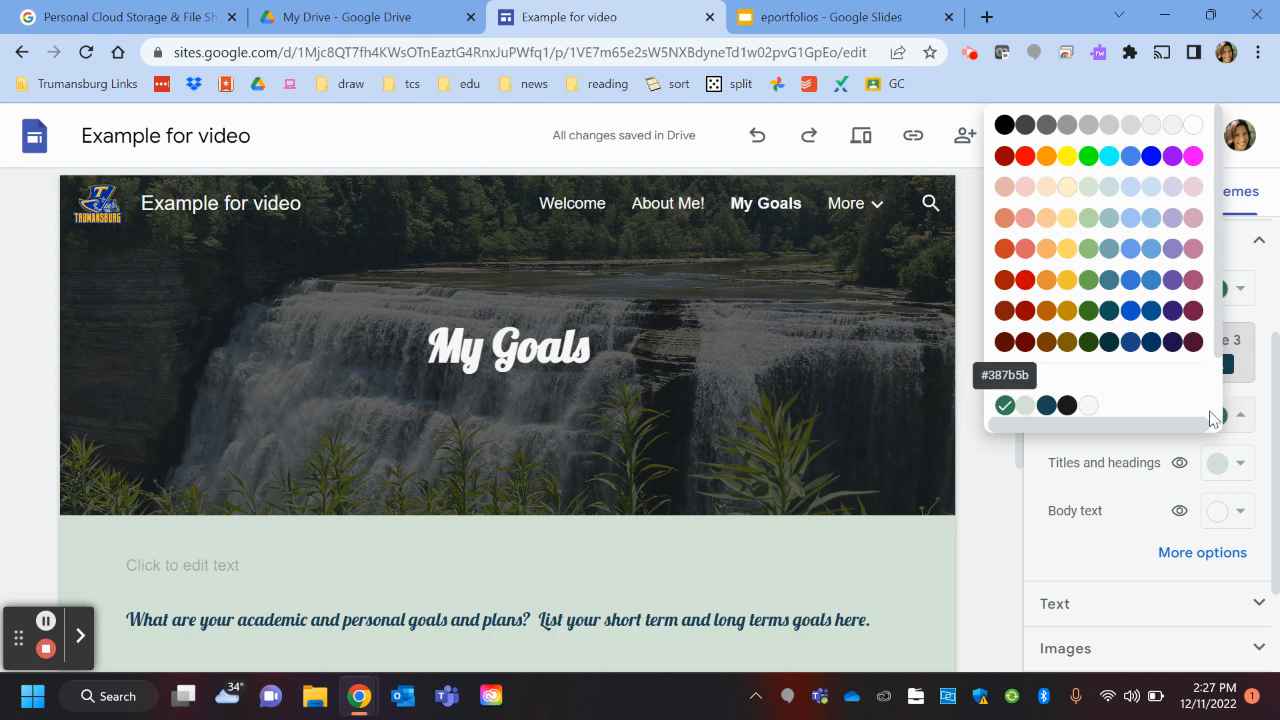
pyautogui.click(1257, 605)
# Step: Review text settings and confirm the waterfall header image with 'Adjust for readability' on
pyautogui.click(1251, 598)
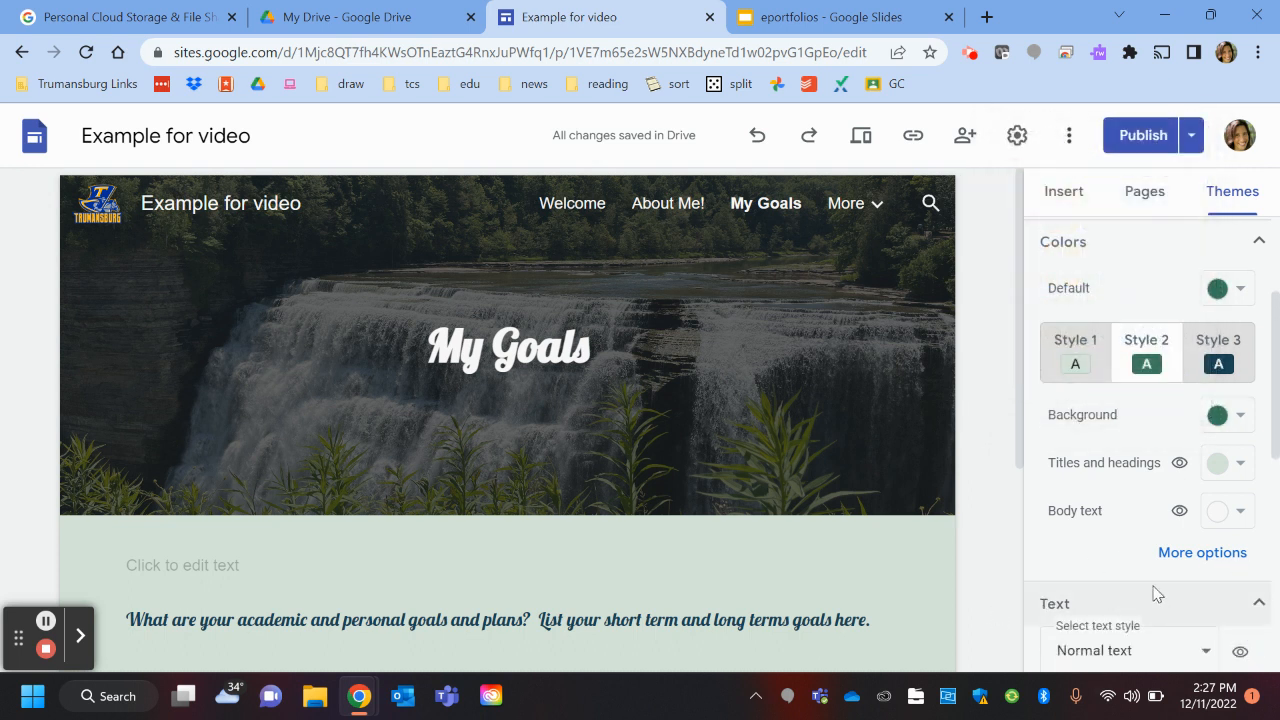
pyautogui.scroll(-2, 1157, 598)
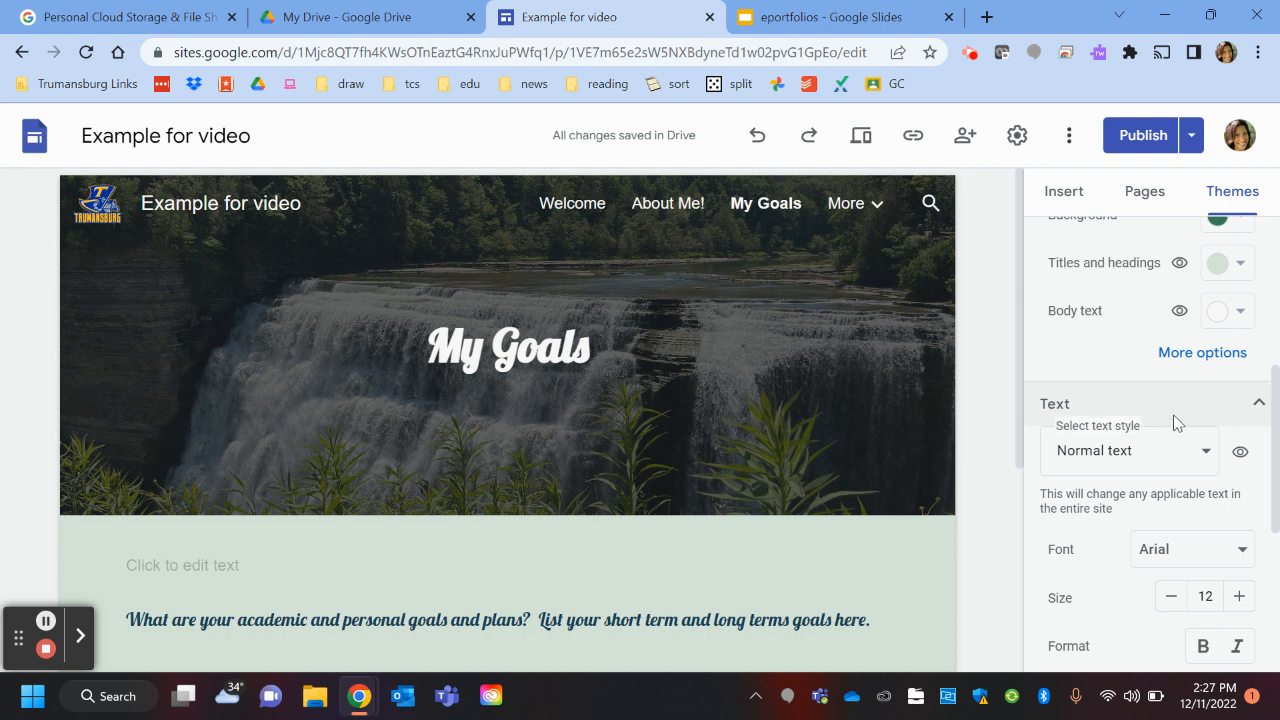
pyautogui.scroll(-3, 1175, 423)
pyautogui.scroll(-1, 1115, 525)
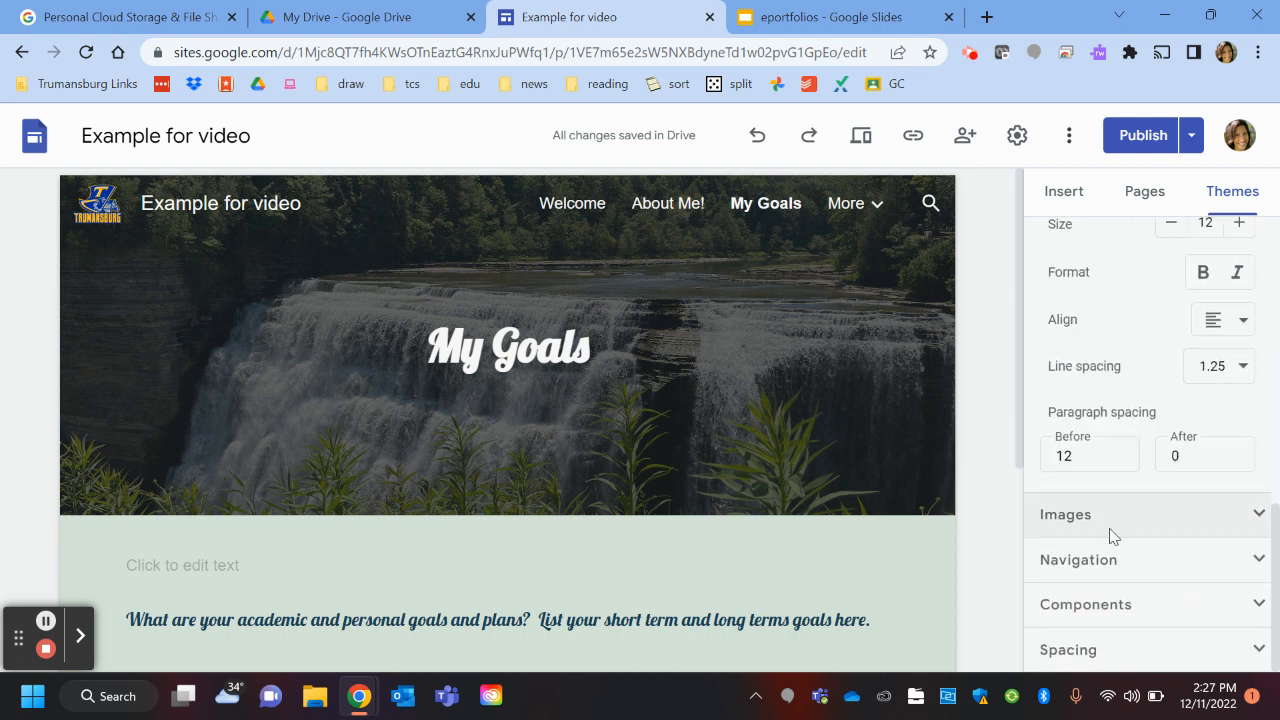
pyautogui.click(1260, 514)
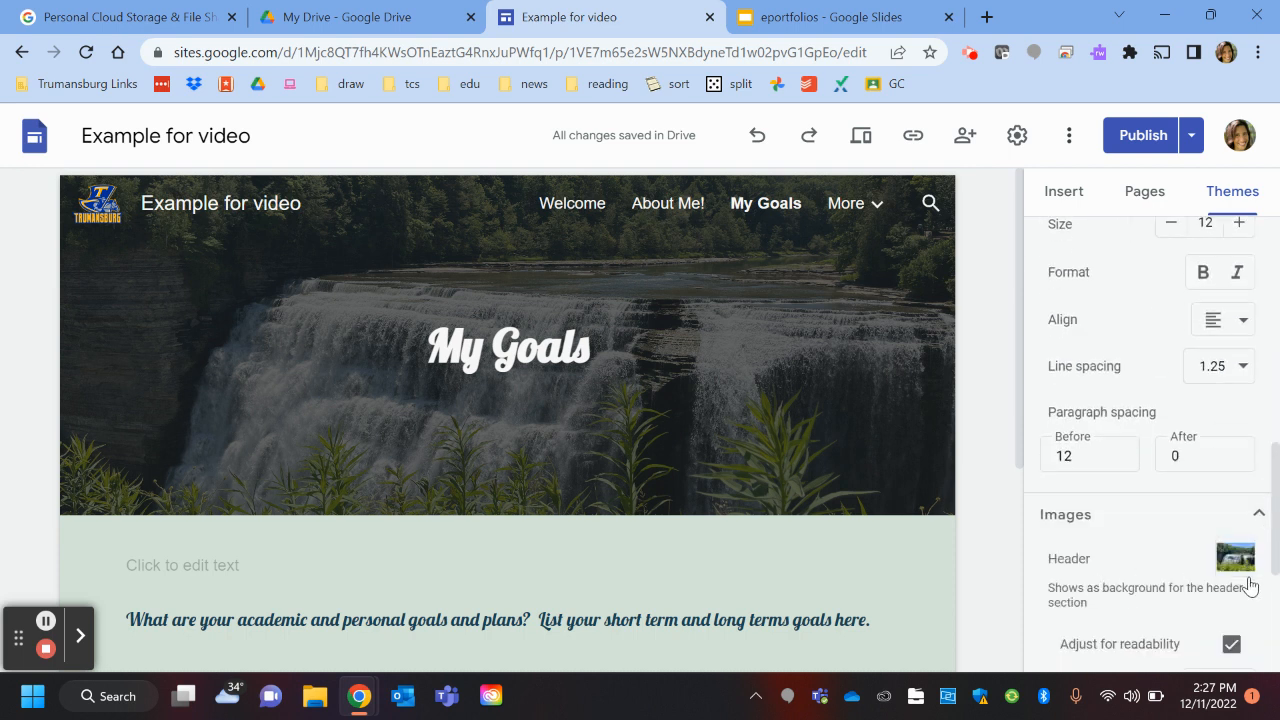
pyautogui.scroll(-2, 1210, 580)
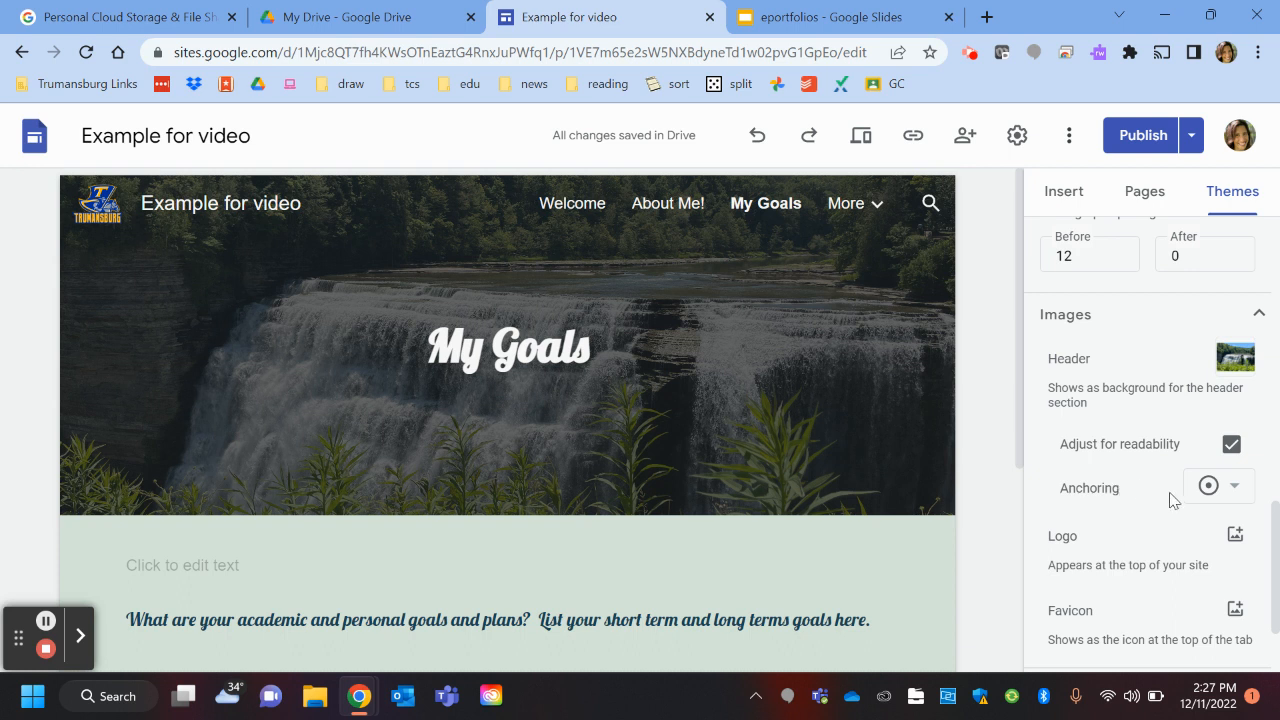
pyautogui.scroll(-2, 1165, 496)
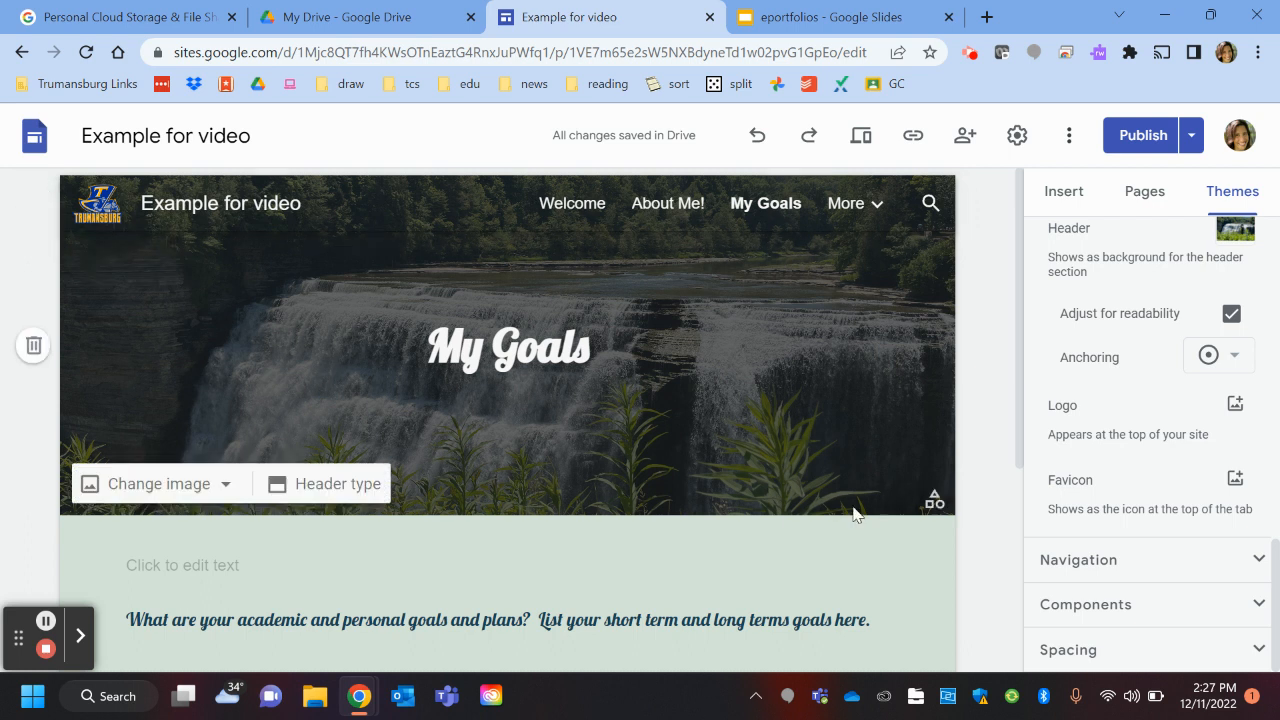
# Step: Turn off 'Transparent at top' so the navigation bar is solid
pyautogui.click(1250, 558)
pyautogui.scroll(-2, 1125, 593)
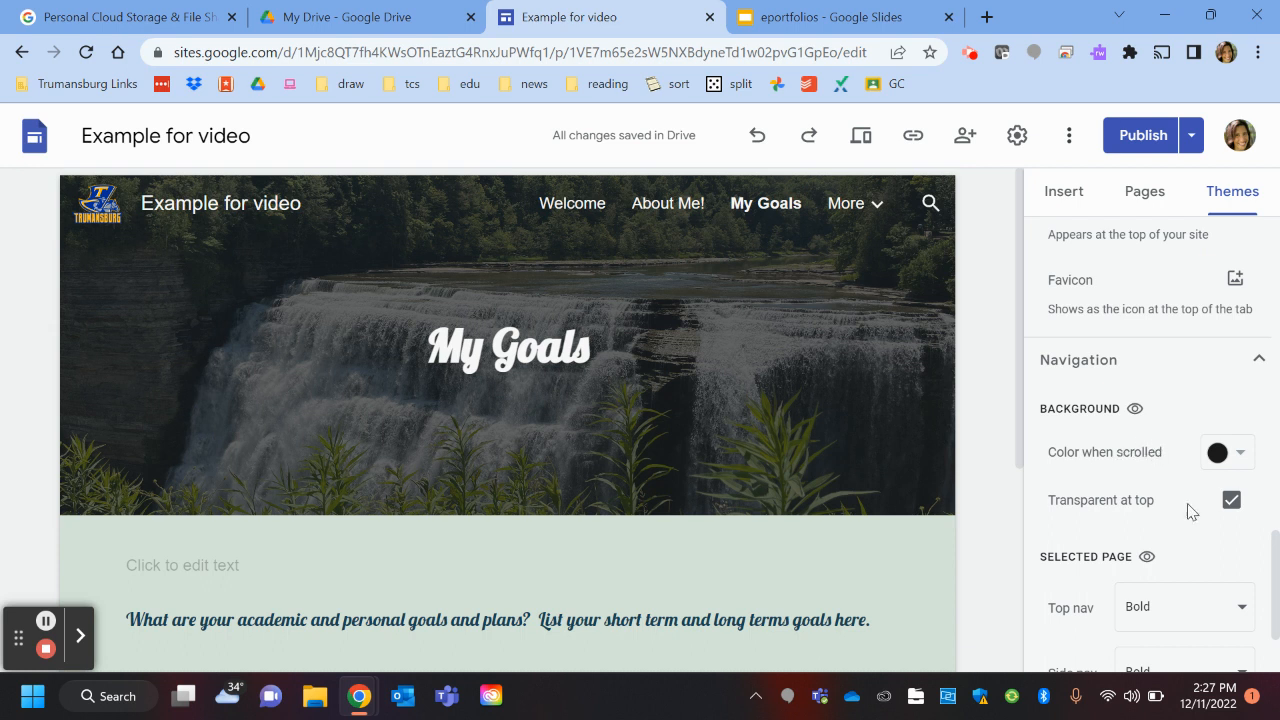
pyautogui.click(1231, 502)
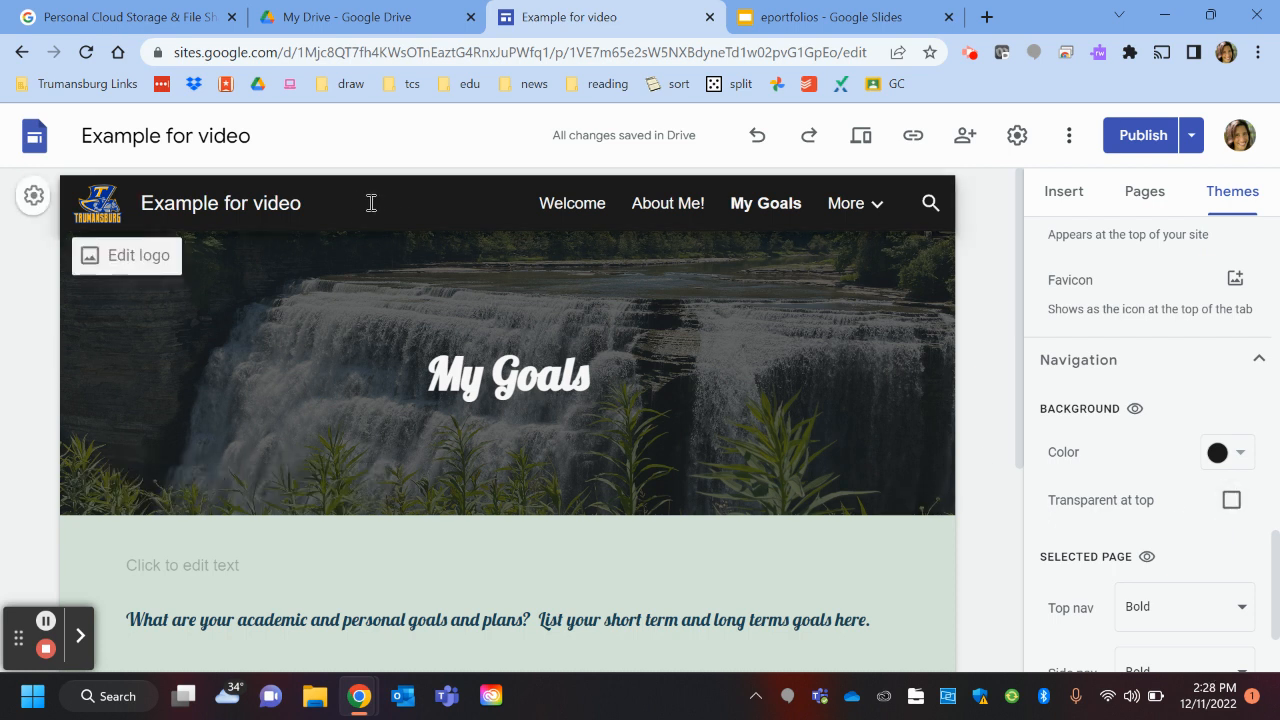
pyautogui.click(1231, 502)
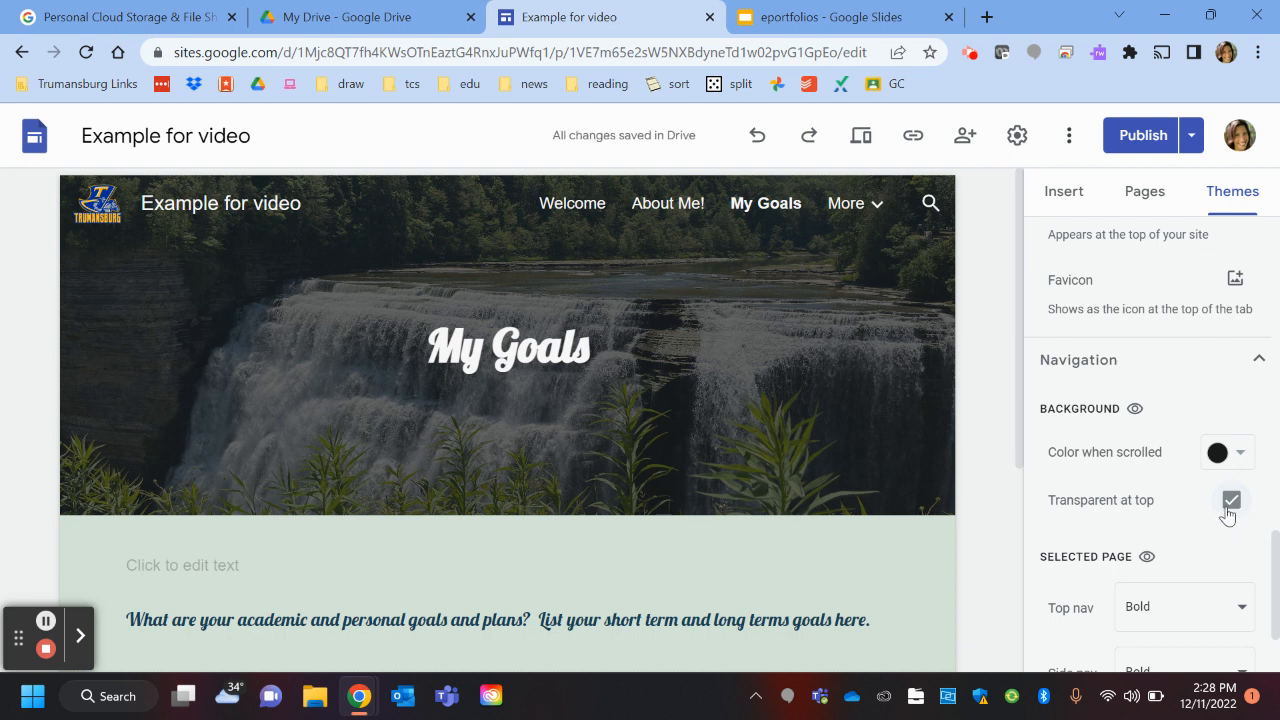
pyautogui.click(1230, 508)
pyautogui.click(1231, 502)
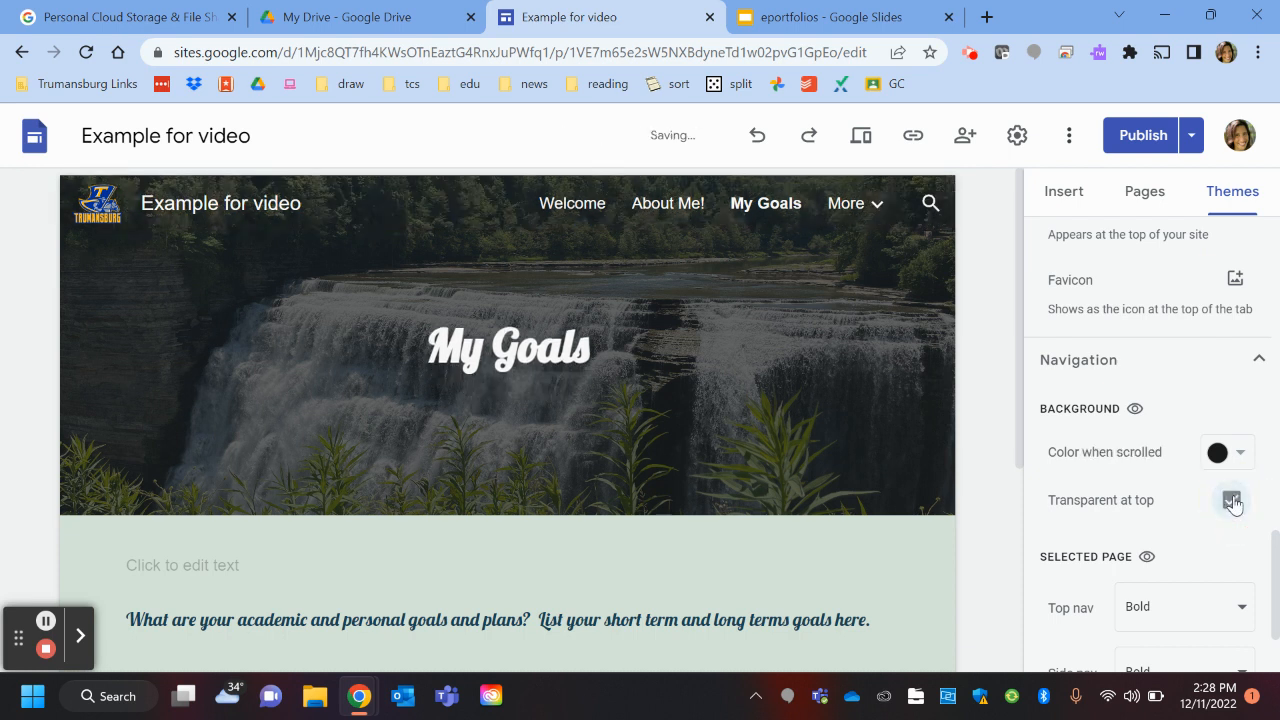
pyautogui.click(1231, 501)
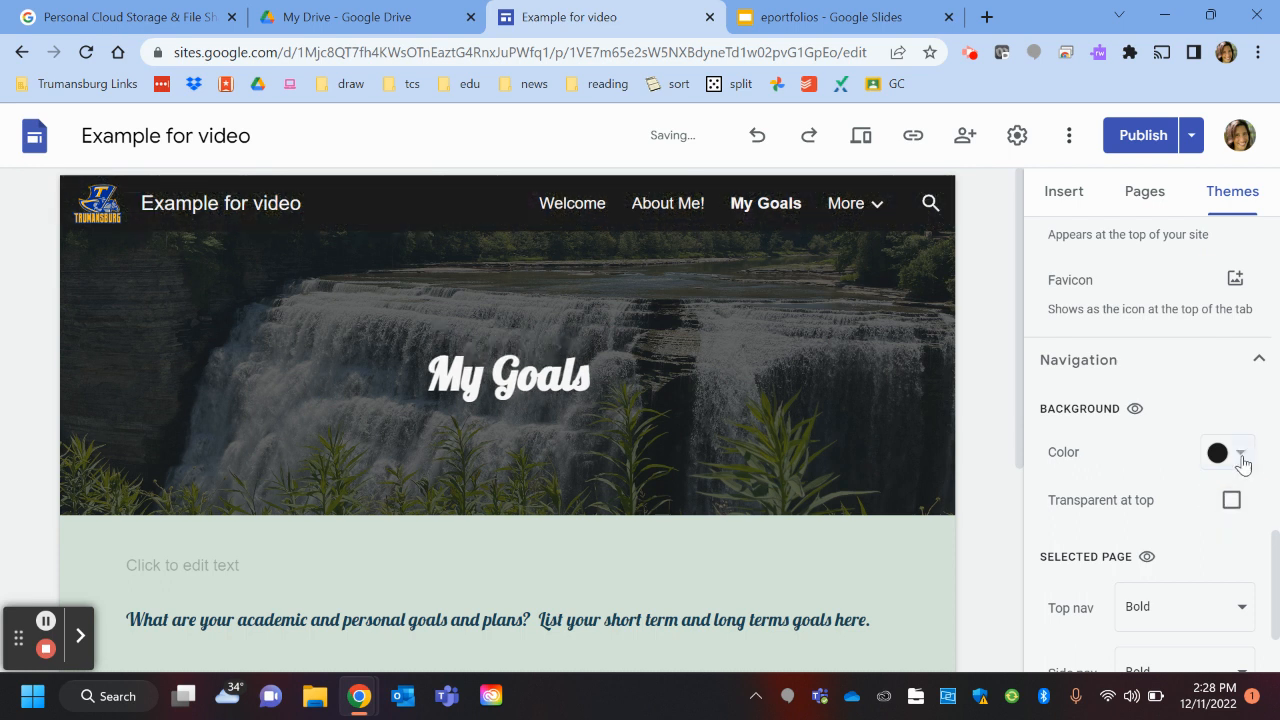
# Step: Set the nav bar background to the theme green after trying off-white
pyautogui.click(1241, 455)
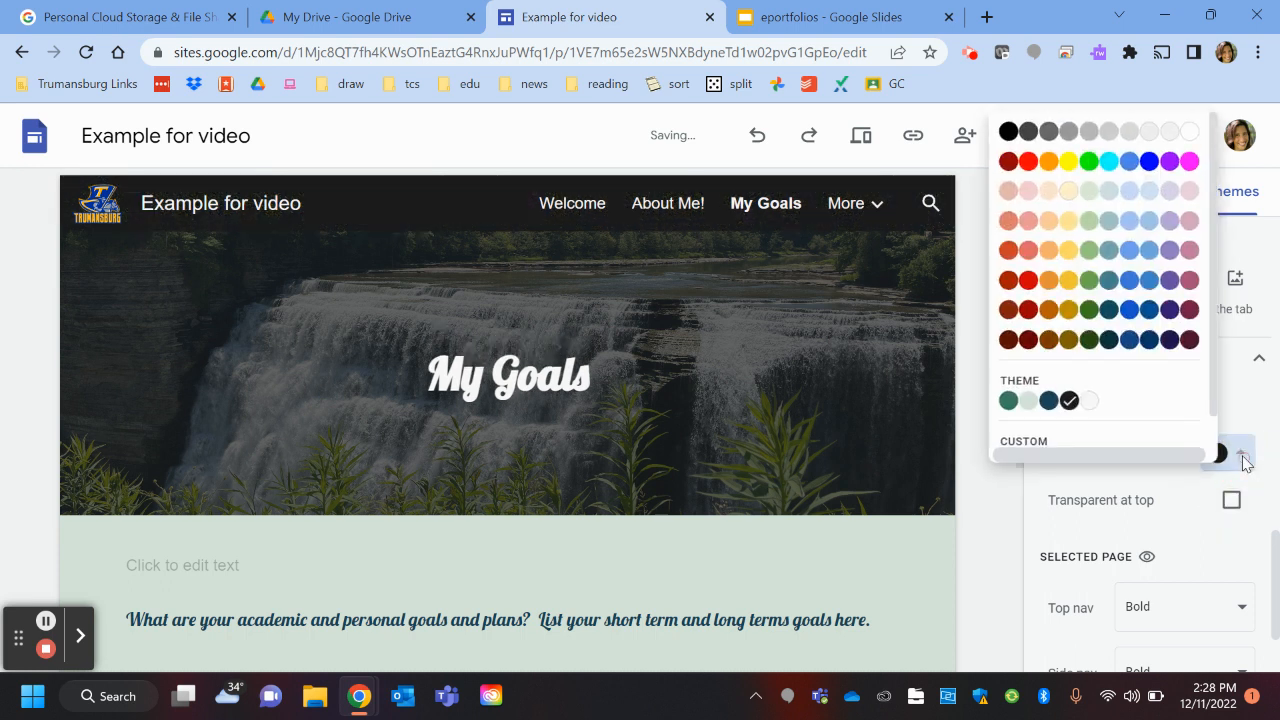
pyautogui.click(1008, 401)
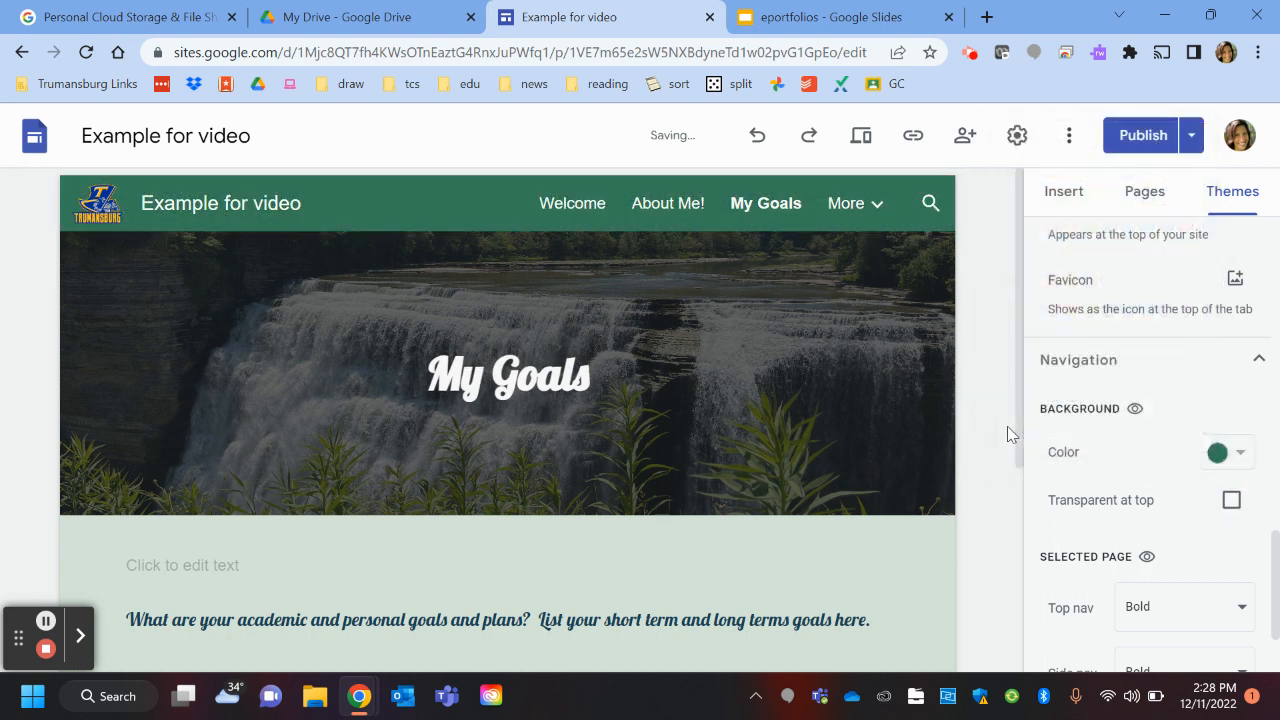
pyautogui.click(1234, 450)
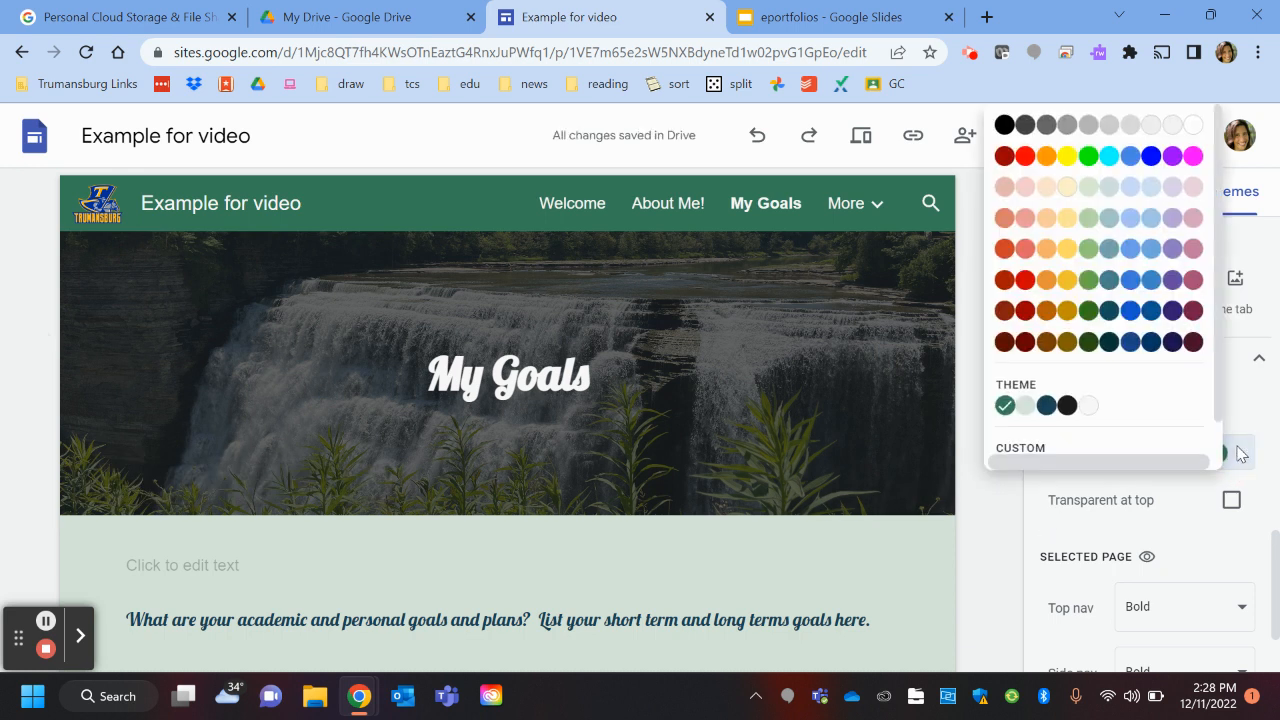
pyautogui.click(1090, 410)
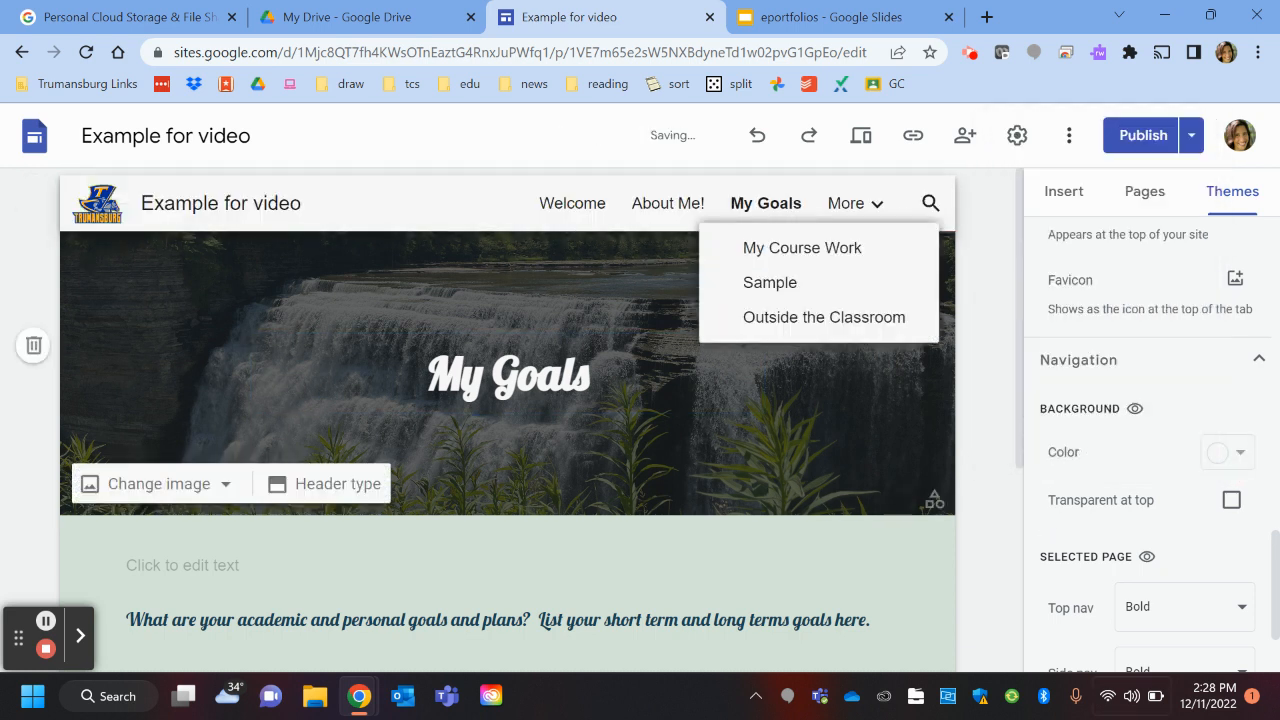
pyautogui.click(1234, 458)
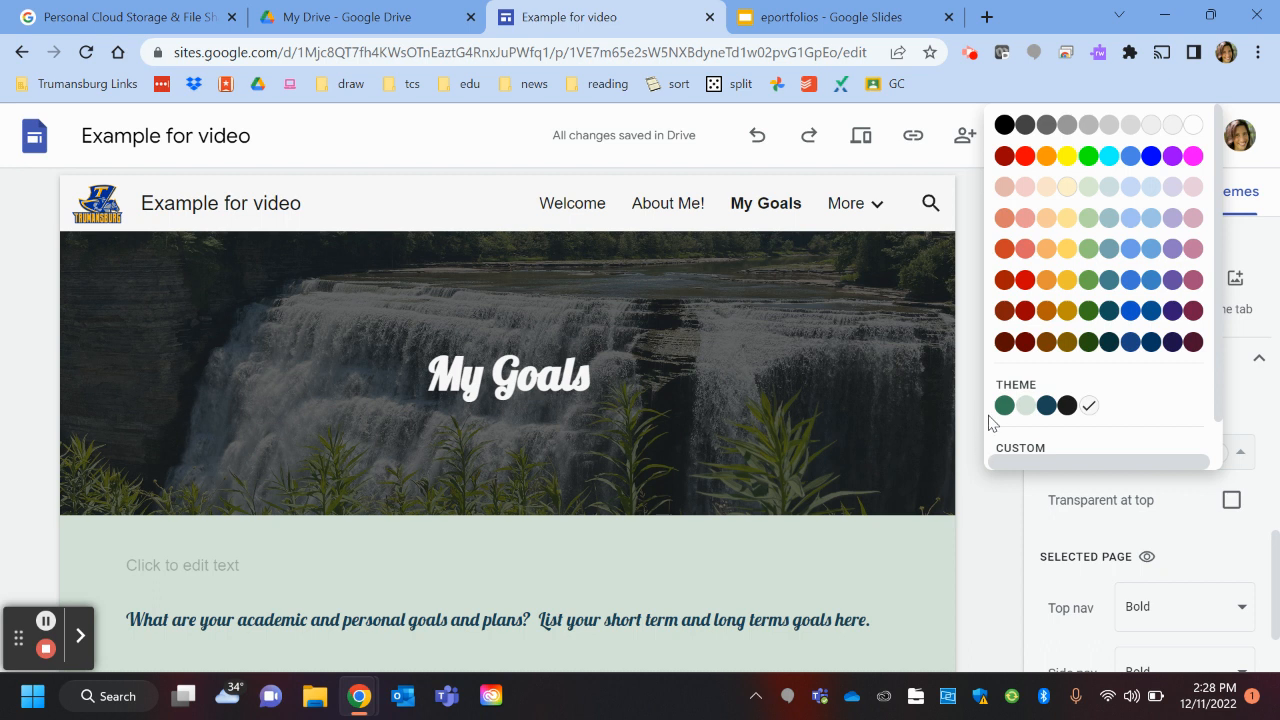
pyautogui.click(1004, 405)
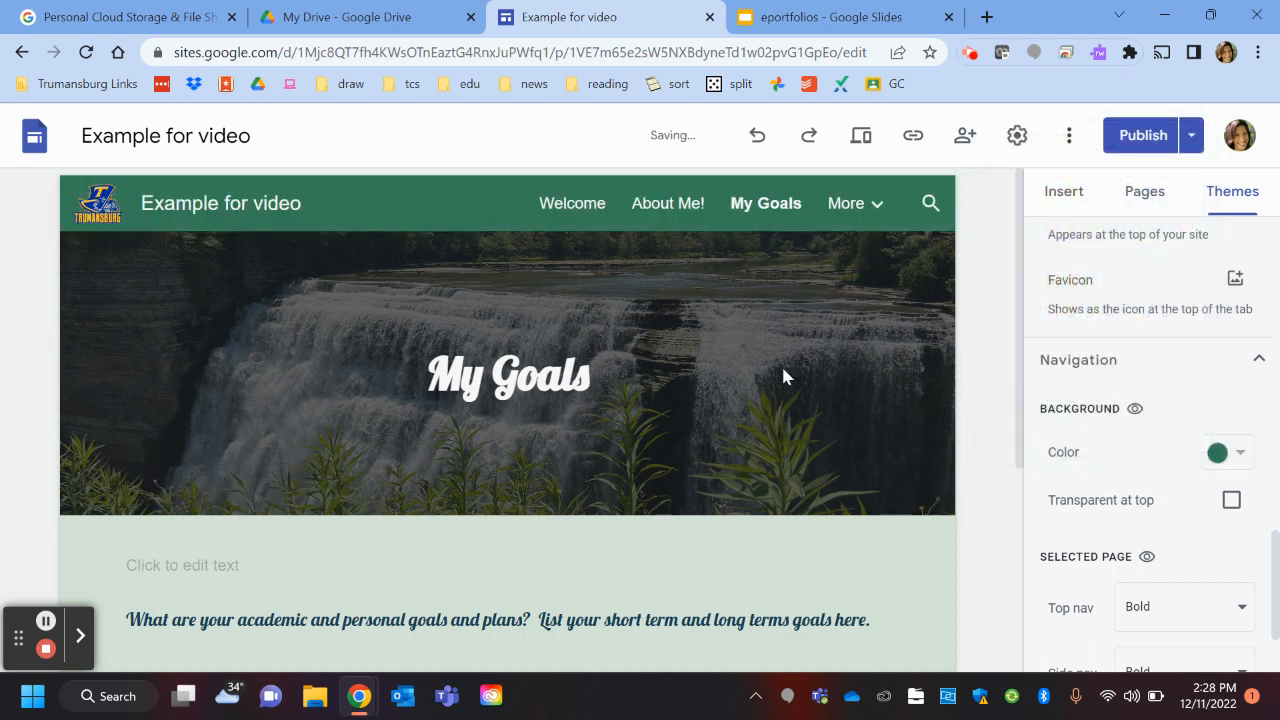
pyautogui.scroll(-2, 1086, 586)
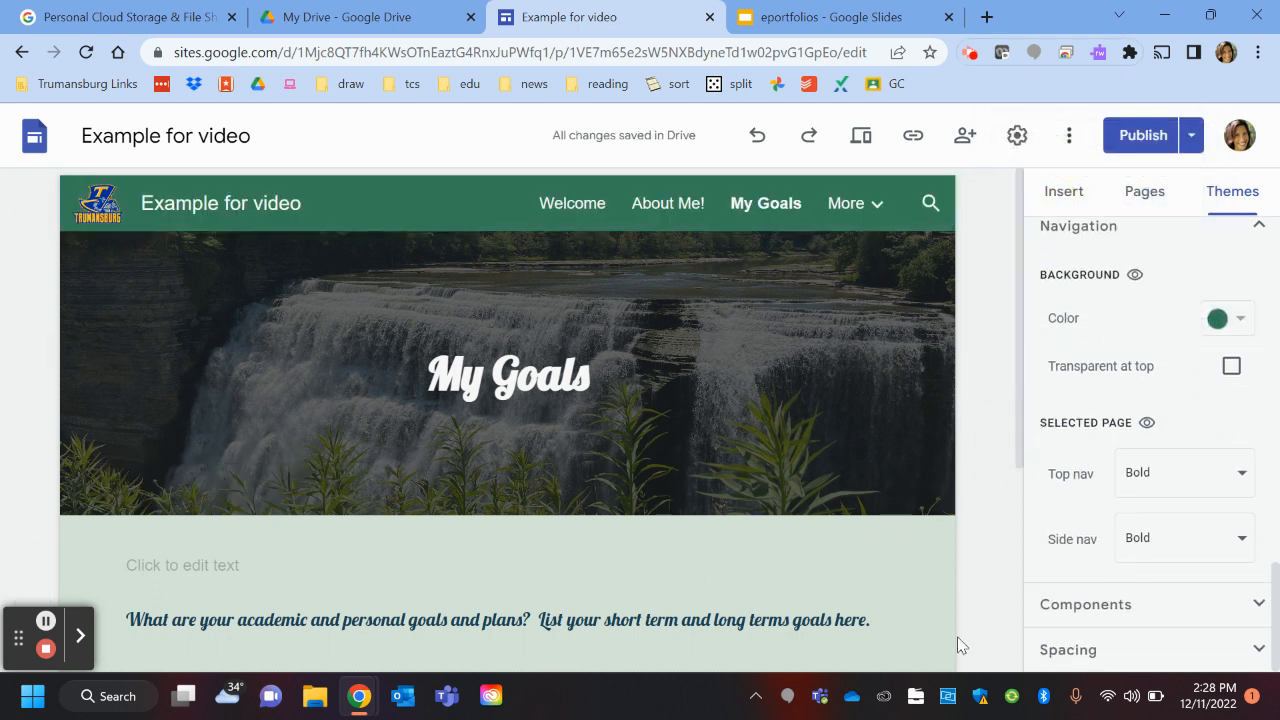
pyautogui.click(1240, 476)
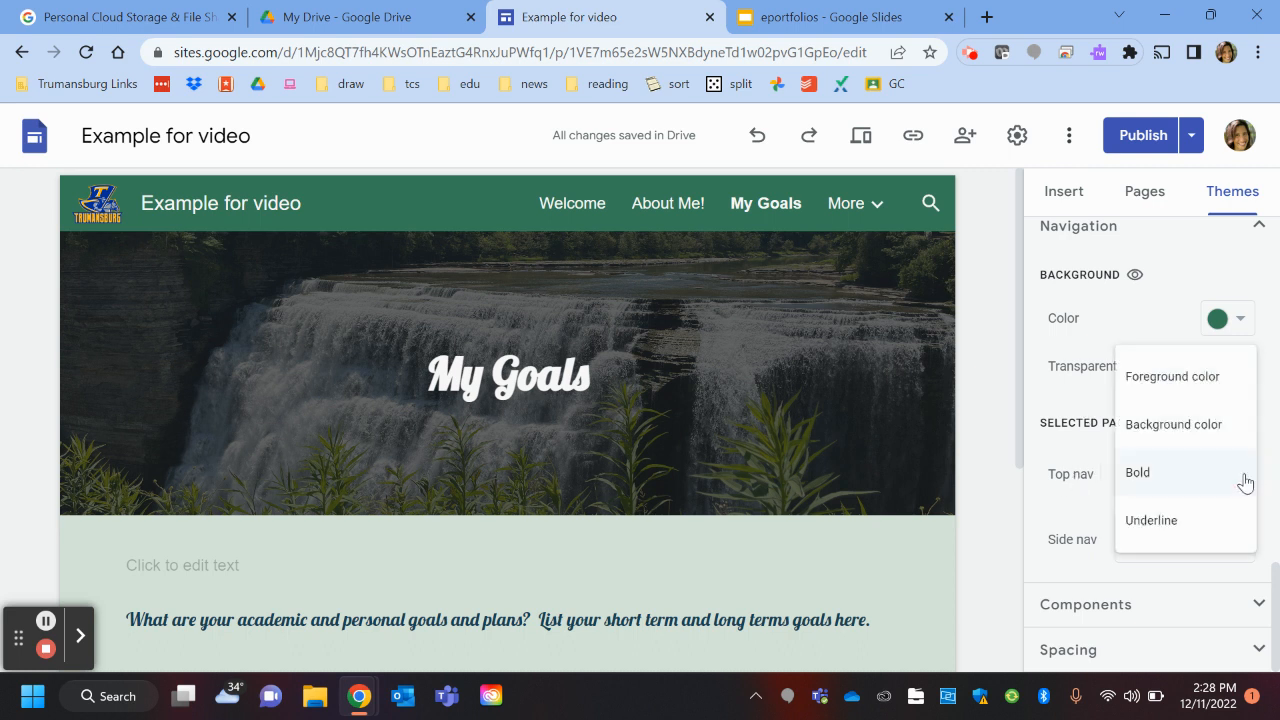
pyautogui.click(1186, 525)
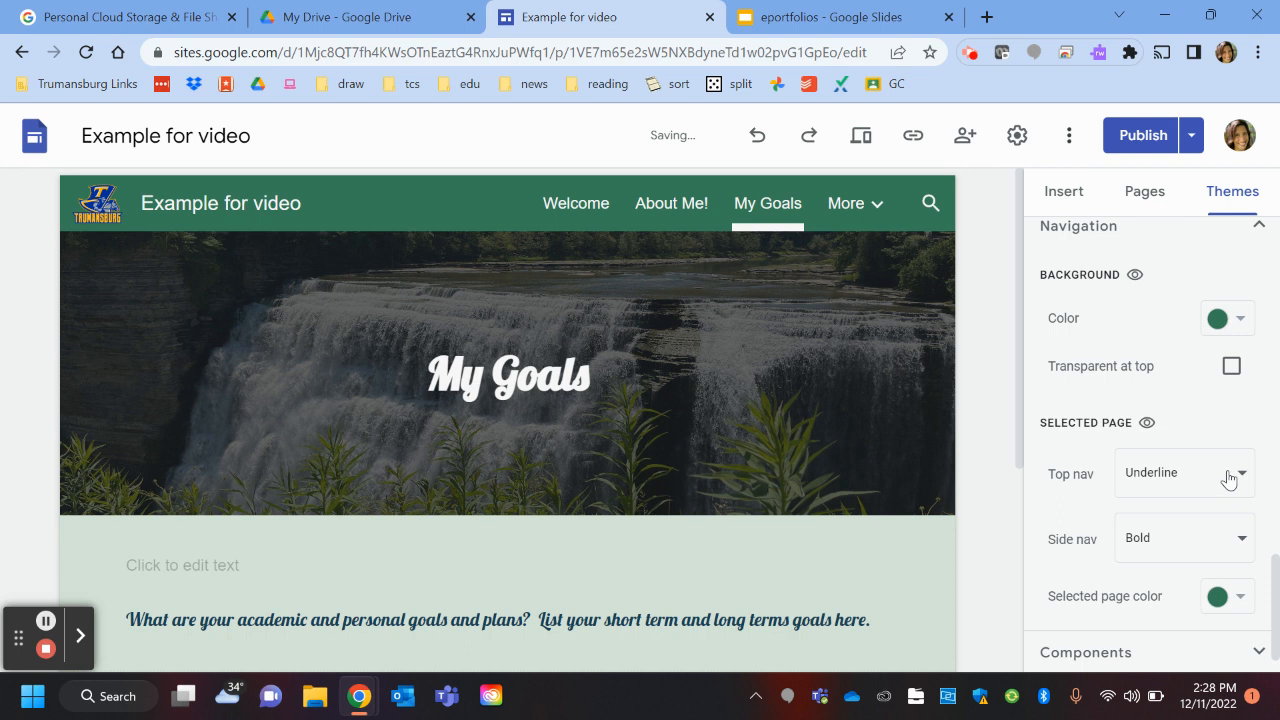
pyautogui.click(1232, 475)
pyautogui.click(1140, 424)
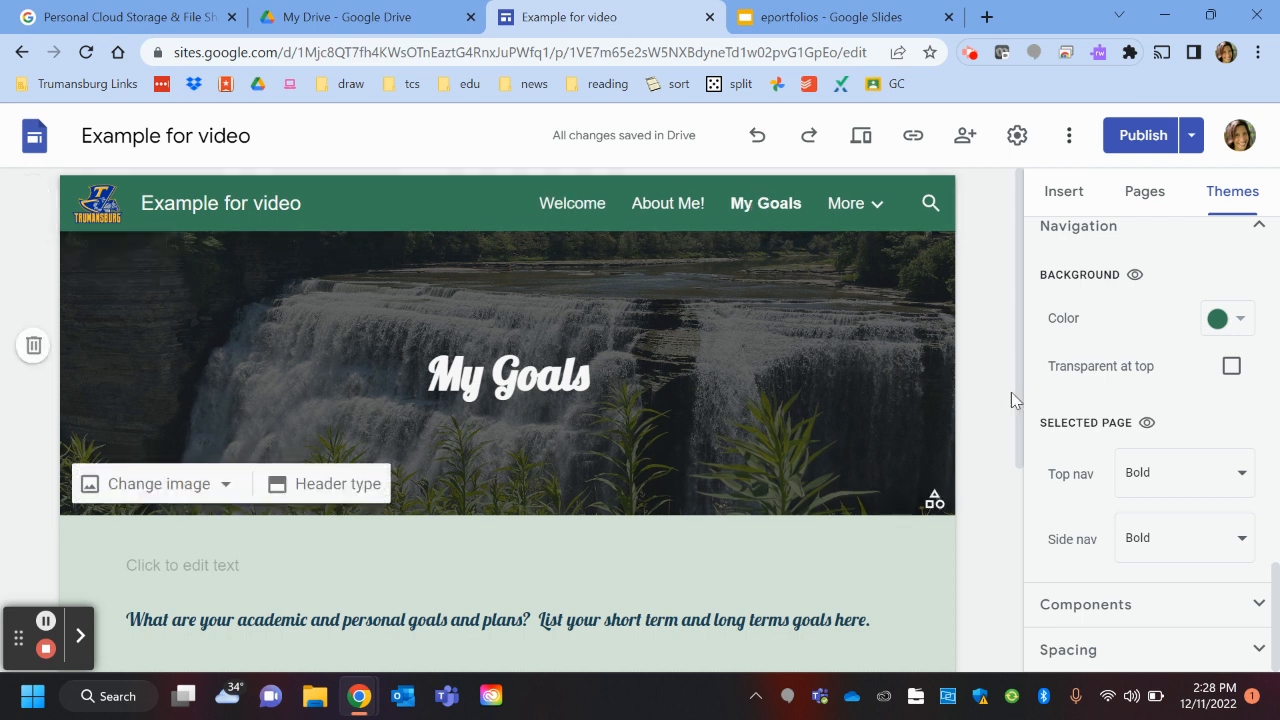
pyautogui.click(1240, 540)
pyautogui.click(1058, 548)
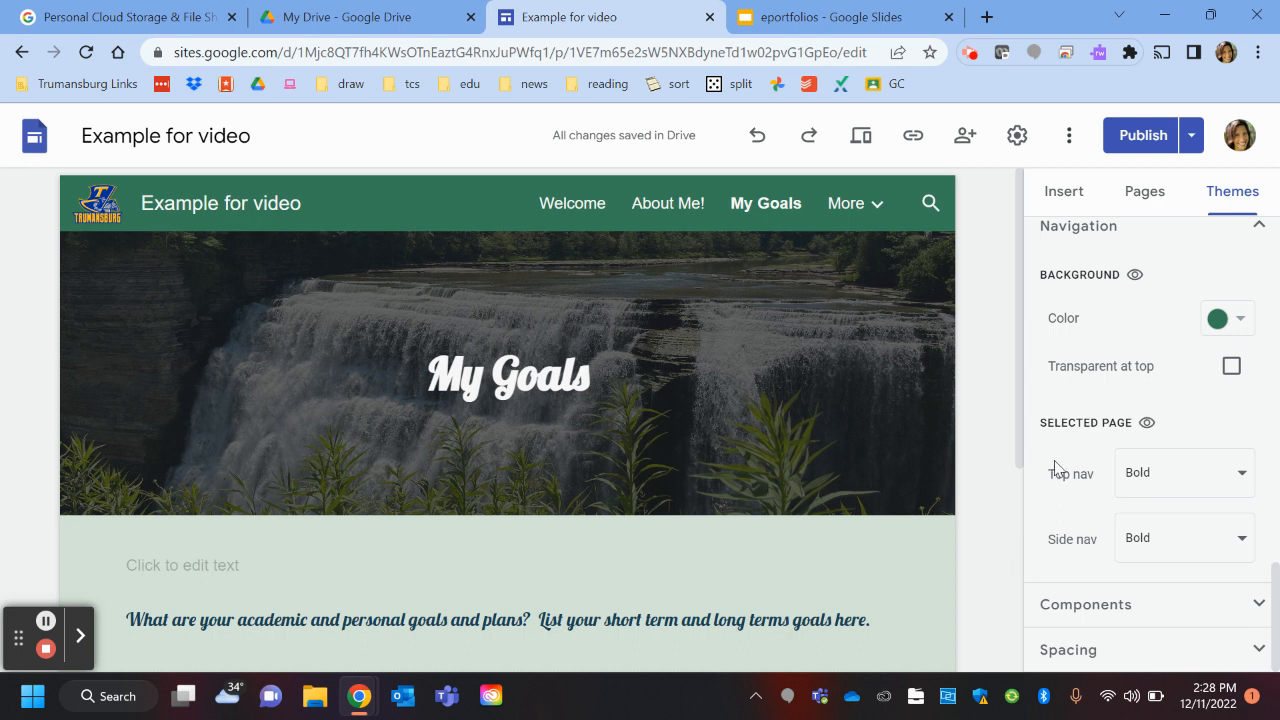
pyautogui.scroll(10, 1060, 455)
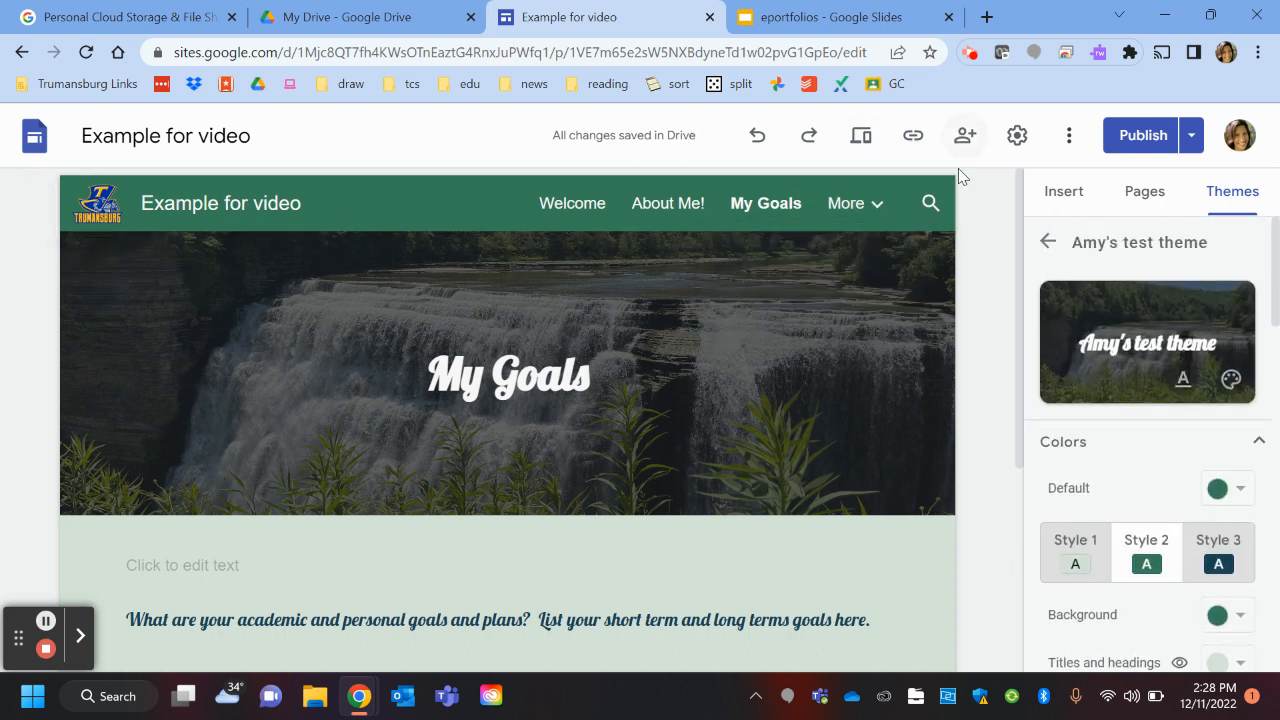
# Step: Switch the site navigation mode to Side and preview the side menu
pyautogui.click(1016, 131)
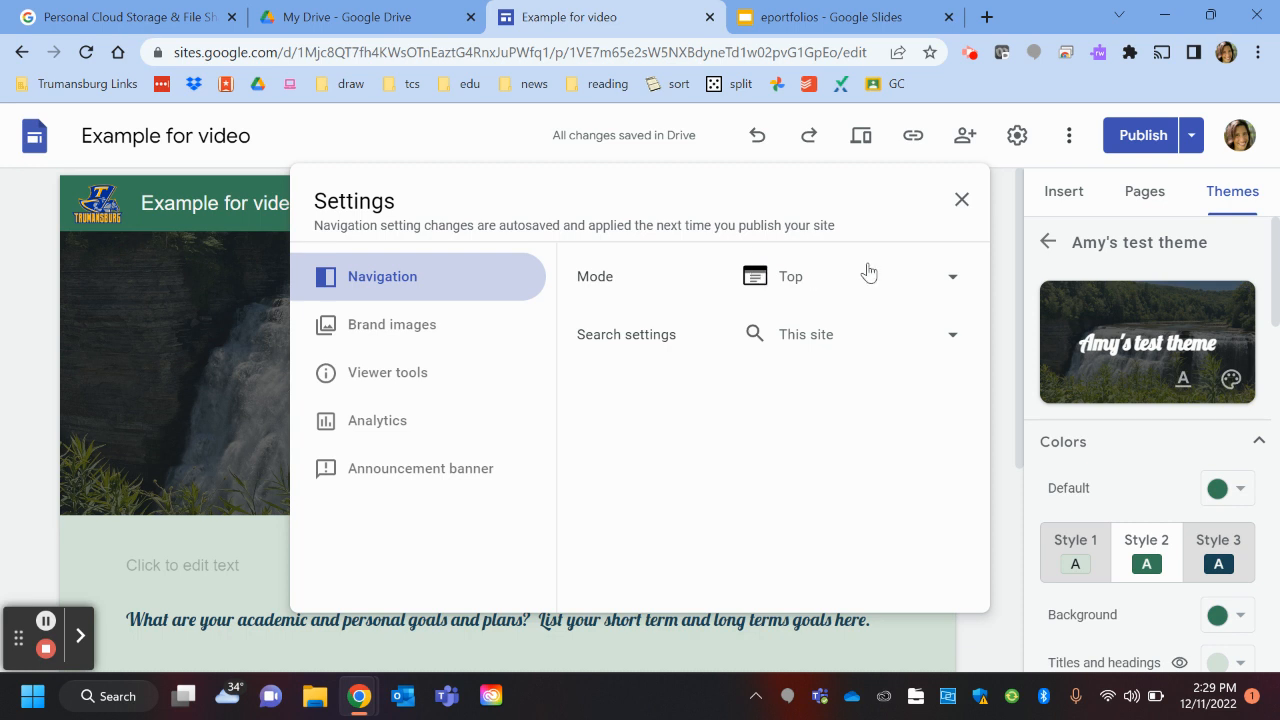
pyautogui.click(944, 279)
pyautogui.click(843, 321)
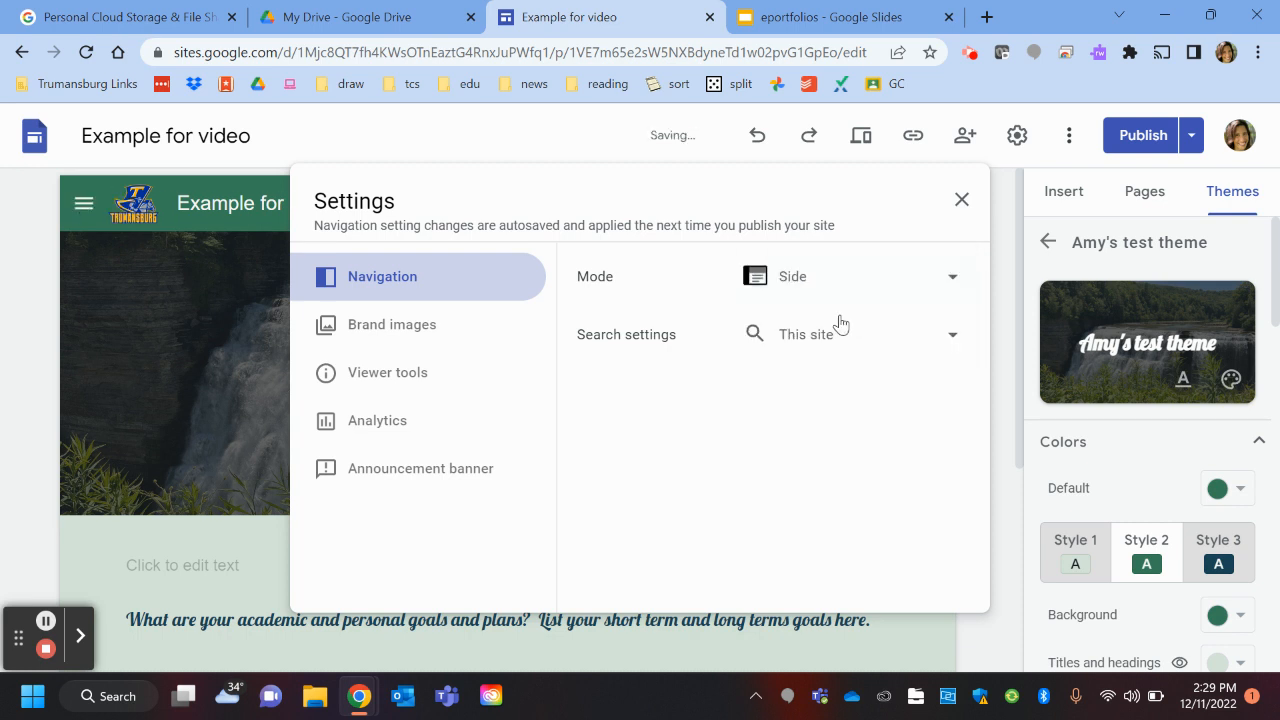
pyautogui.click(955, 204)
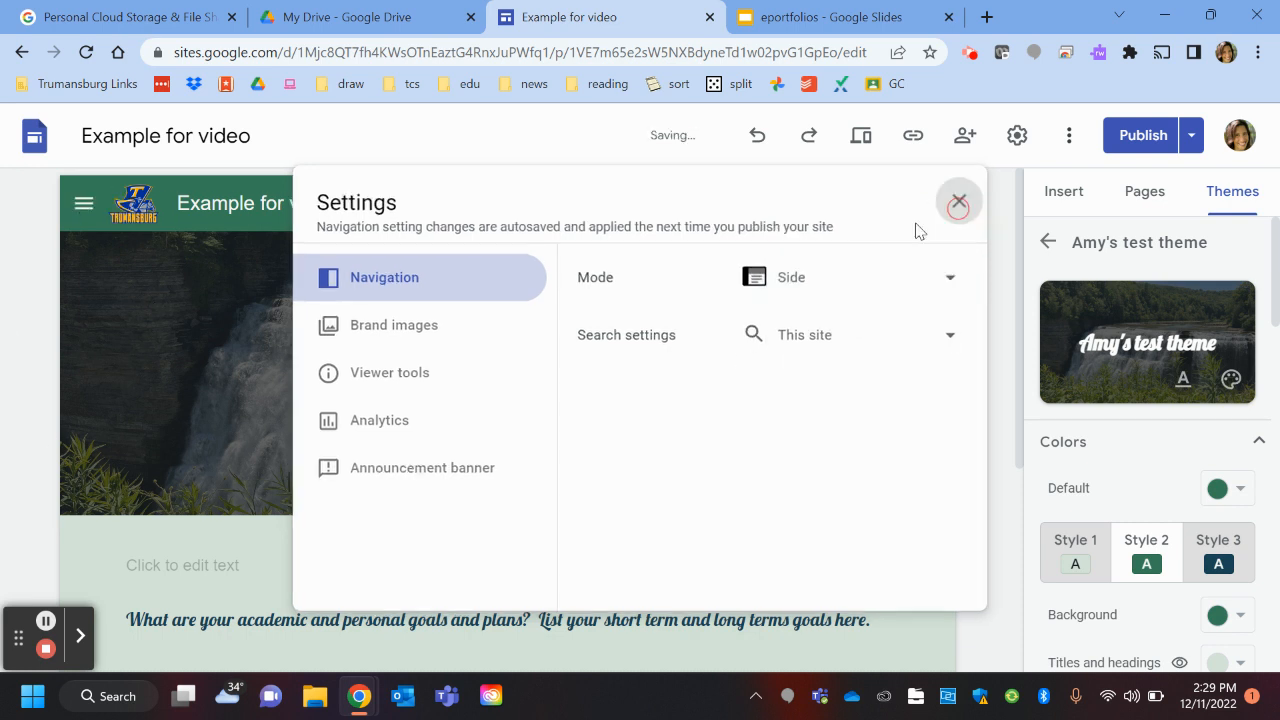
pyautogui.click(84, 205)
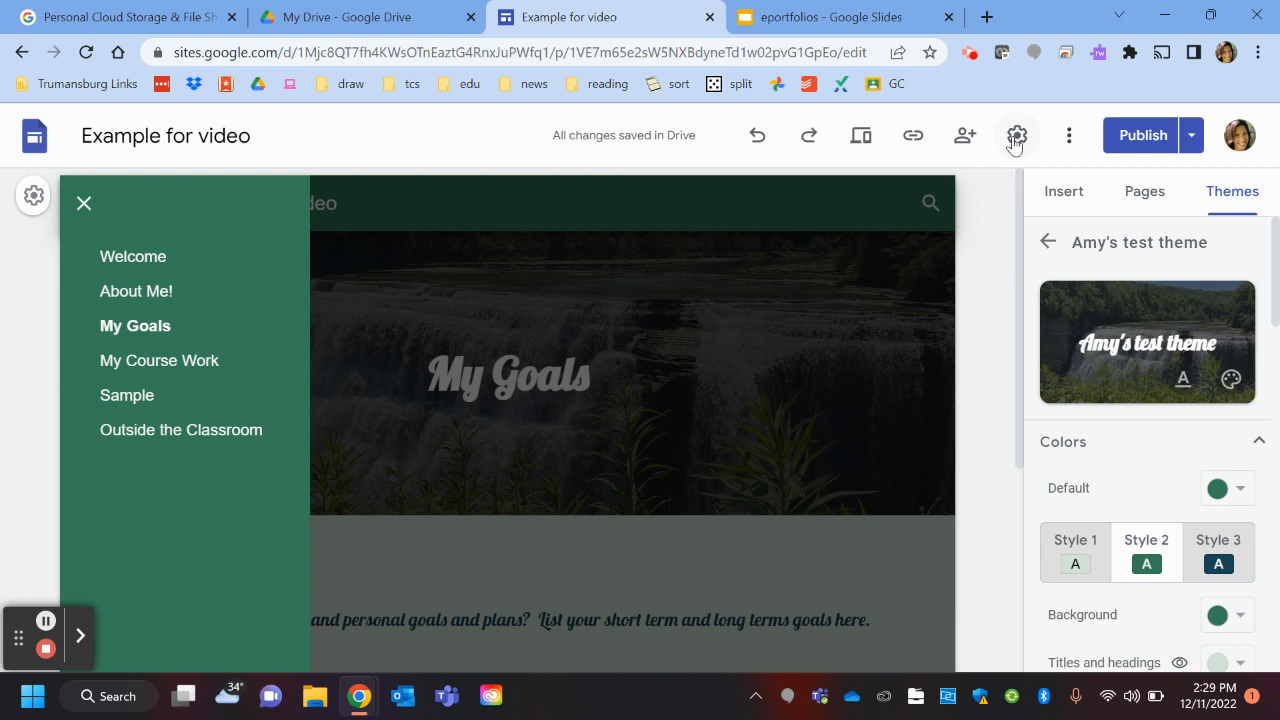
# Step: Set navigation mode back to Top and return to the built-in themes list
pyautogui.click(1015, 140)
pyautogui.click(808, 280)
pyautogui.click(796, 232)
pyautogui.click(960, 202)
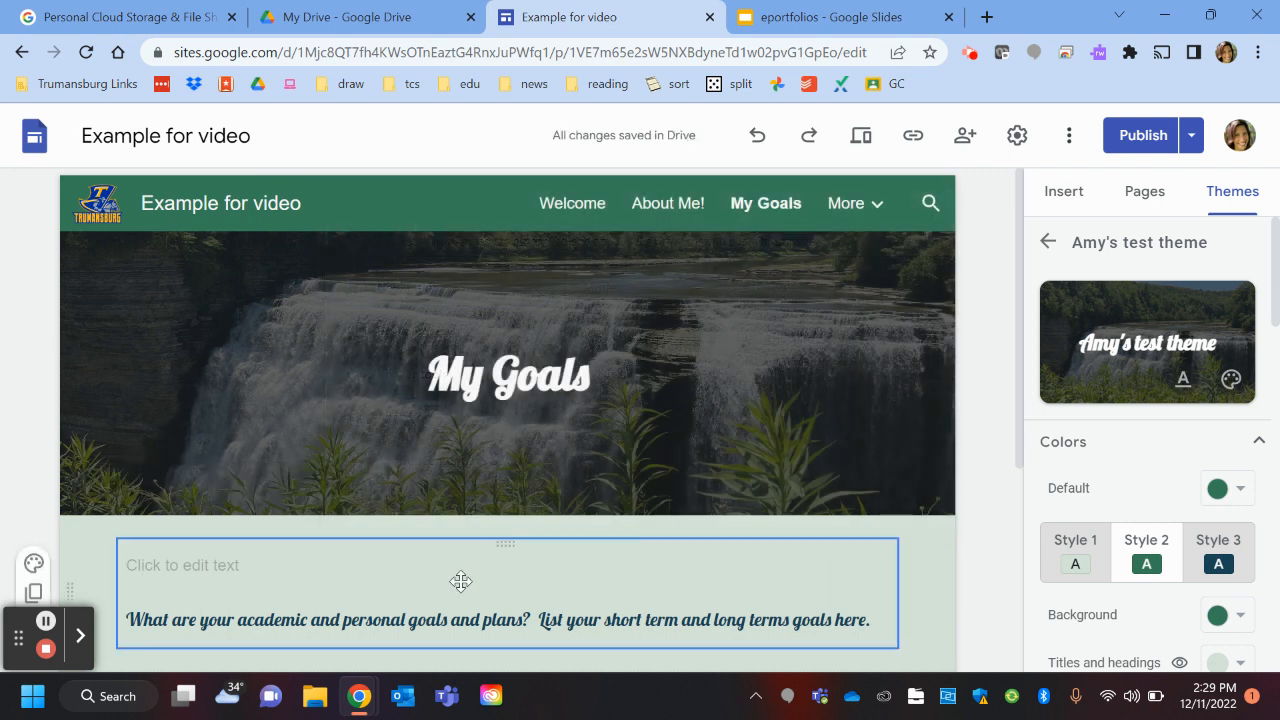
pyautogui.click(1046, 240)
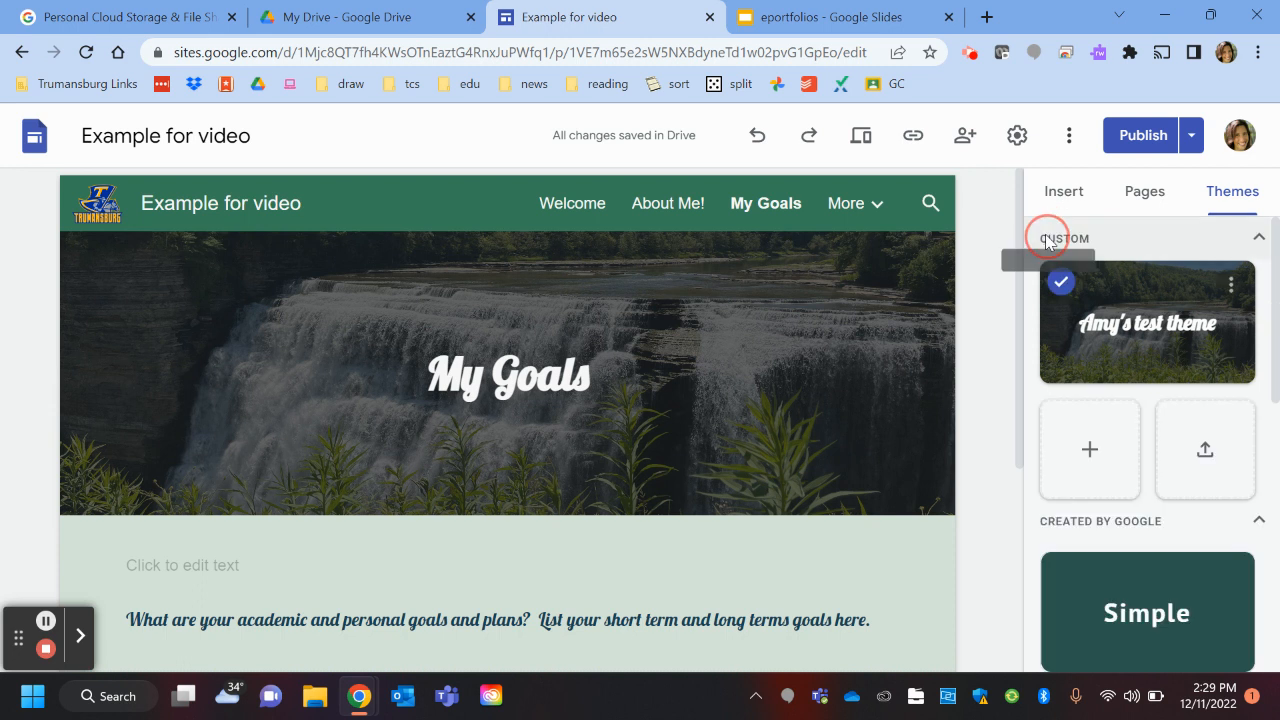
pyautogui.scroll(-7, 1200, 400)
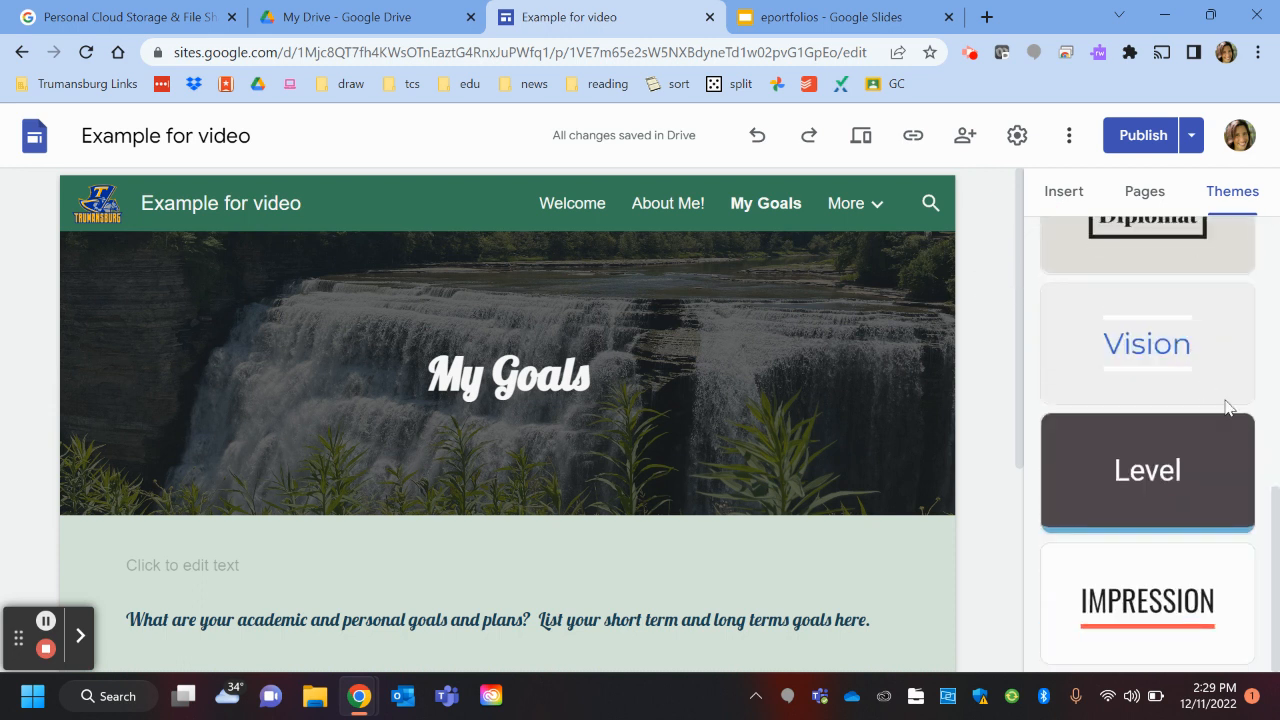
pyautogui.scroll(7, 1200, 380)
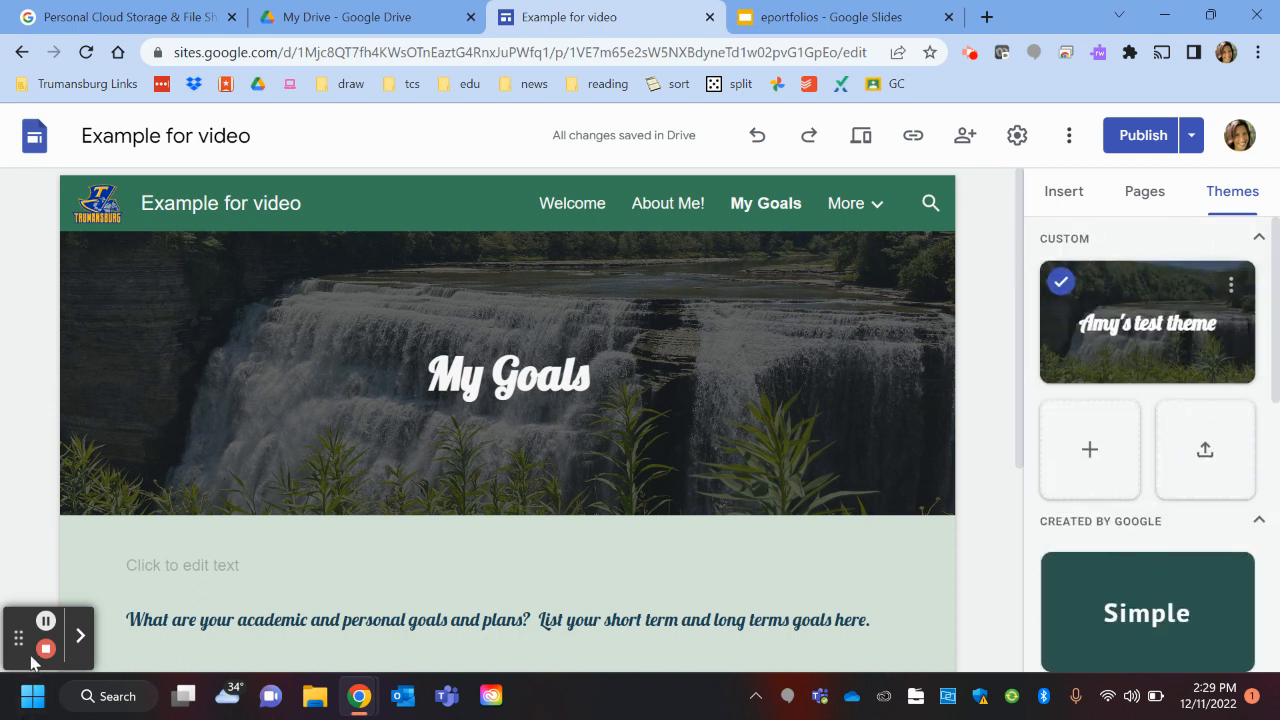